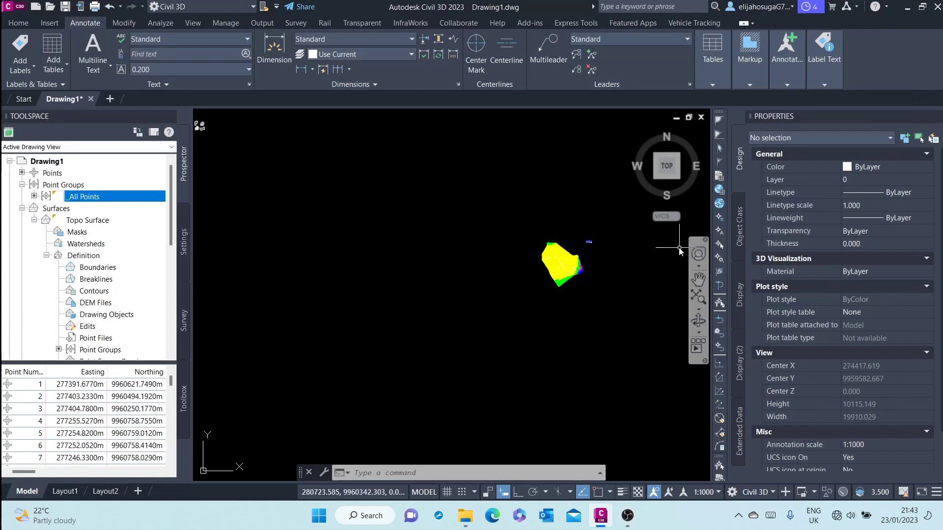
Close the Properties palette, centre the view on the Topo Surface and select it
left_click(936, 117)
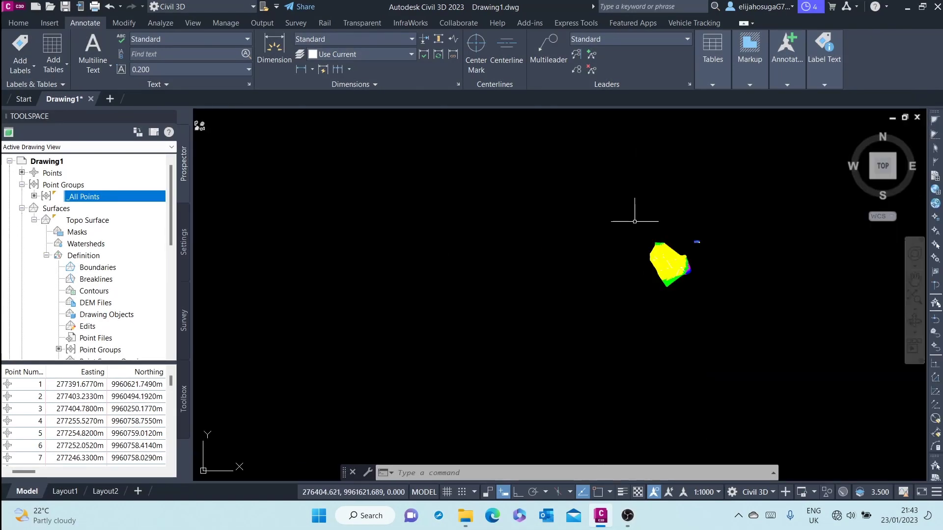
scroll(653, 268, "up", 5)
middle_click_drag(636, 270, 456, 251)
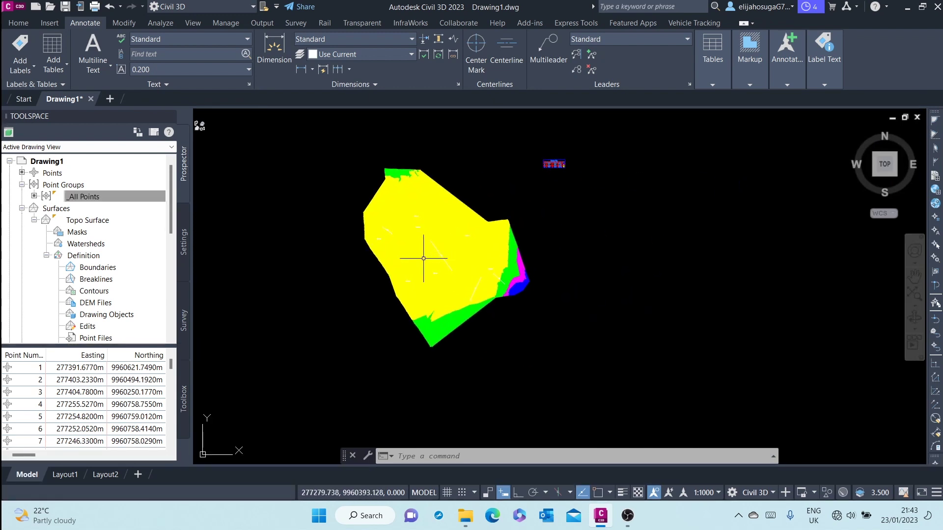
scroll(424, 257, "up", 4)
scroll(448, 261, "down", 4)
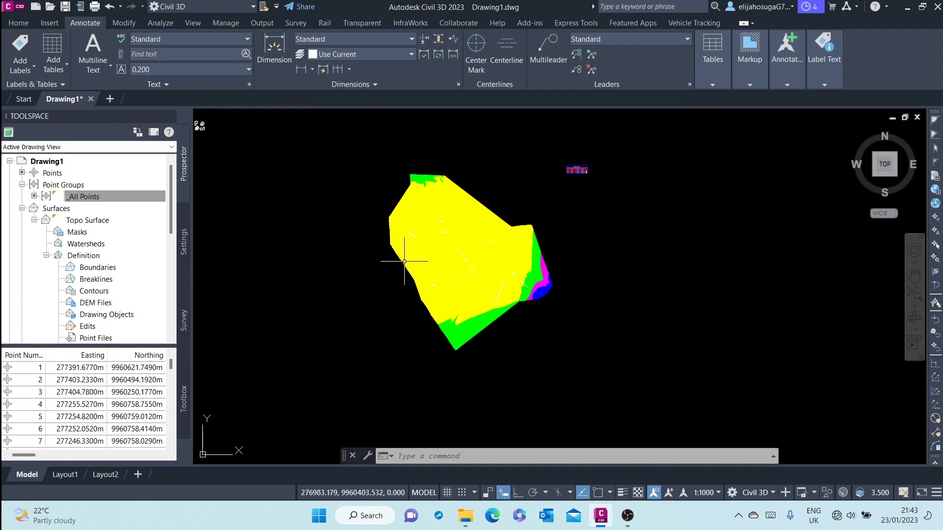
left_click(412, 276)
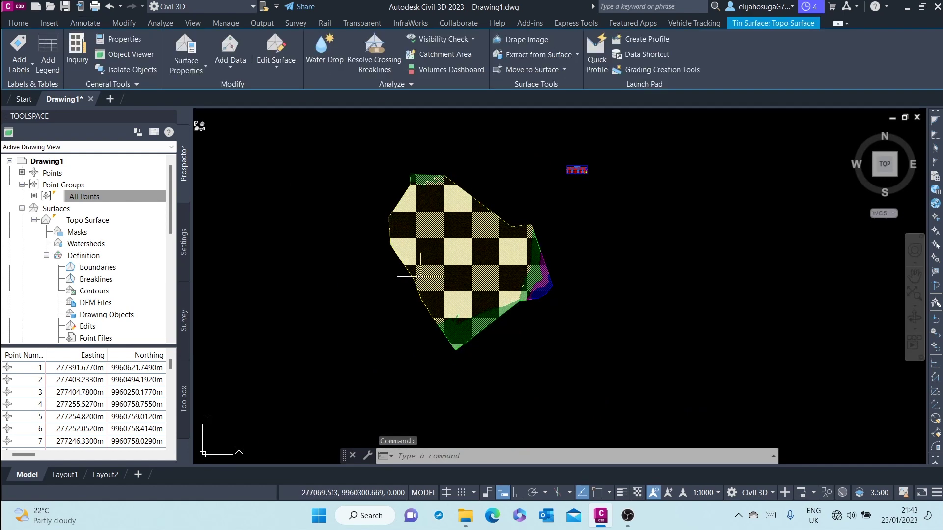
Set the Topo Surface's style to Topo Exercise Style in Surface Properties to show contours
right_click(449, 277)
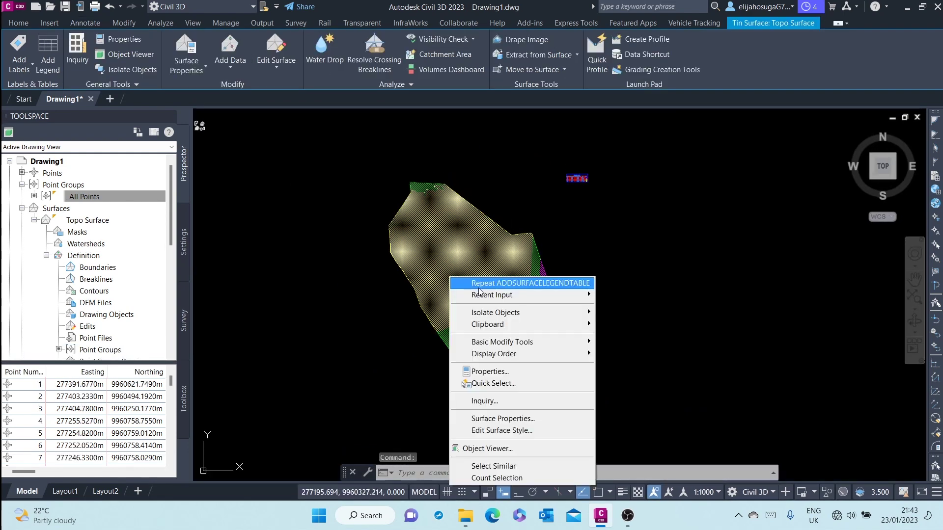
left_click(523, 418)
left_click(295, 229)
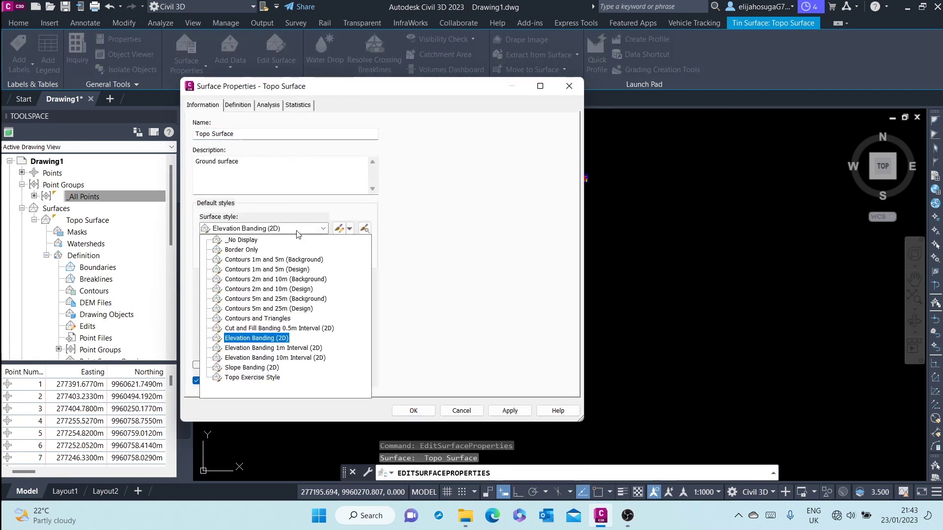
left_click(266, 378)
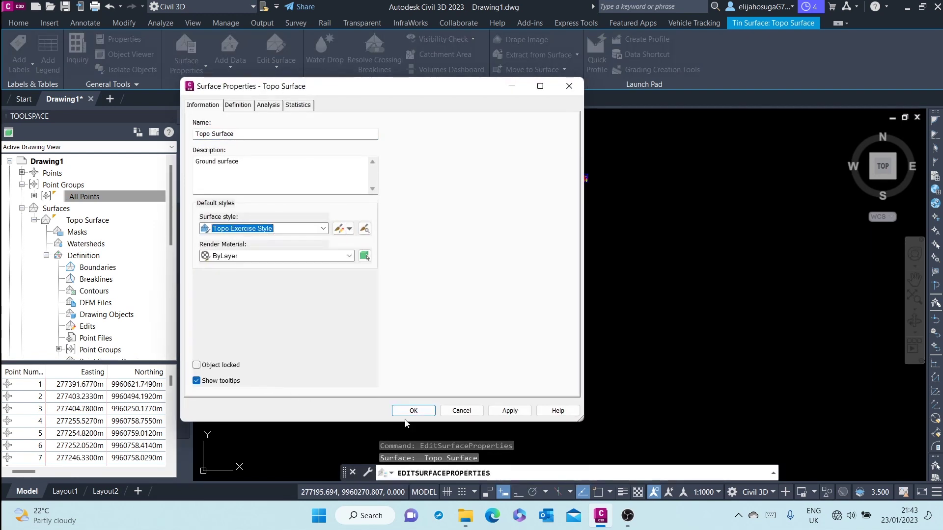
left_click(413, 410)
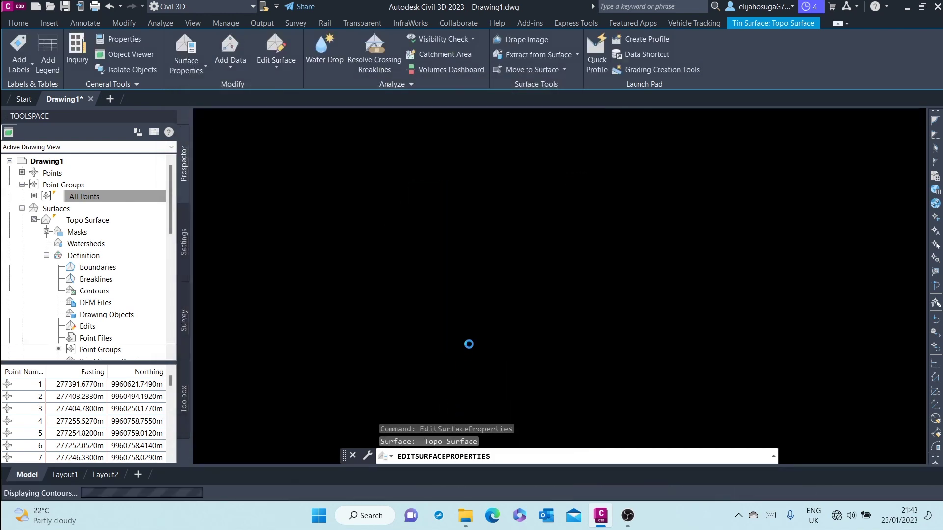
scroll(460, 277, "up", 7)
scroll(460, 276, "down", 4)
scroll(461, 277, "down", 2)
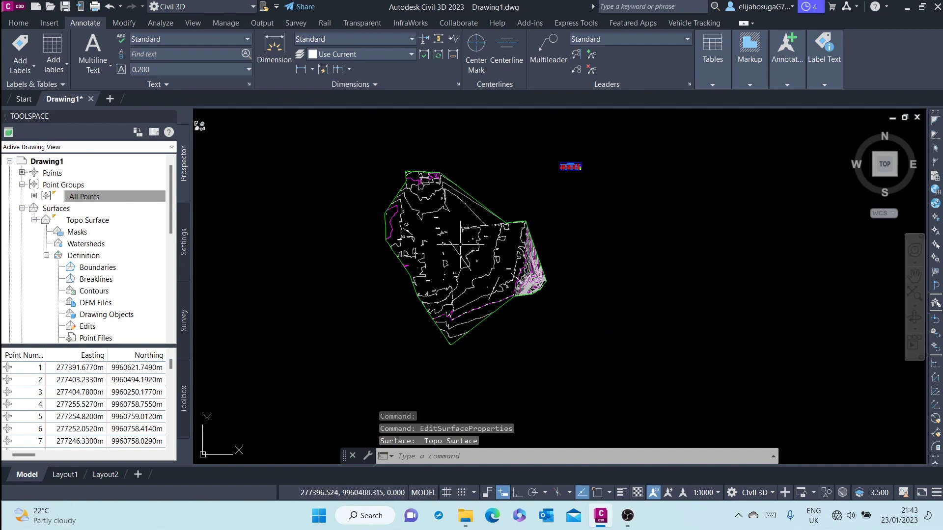
scroll(453, 290, "up", 3)
scroll(454, 289, "down", 4)
scroll(454, 290, "up", 3)
scroll(469, 261, "up", 3)
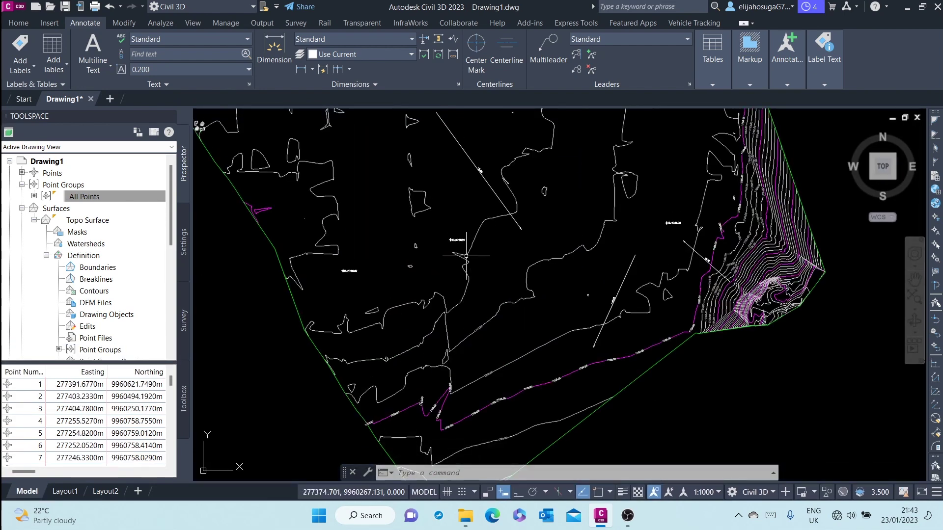
Turn on Points in the Topo Exercise Style's Display settings and apply the change
left_click(469, 260)
right_click(466, 257)
left_click(540, 411)
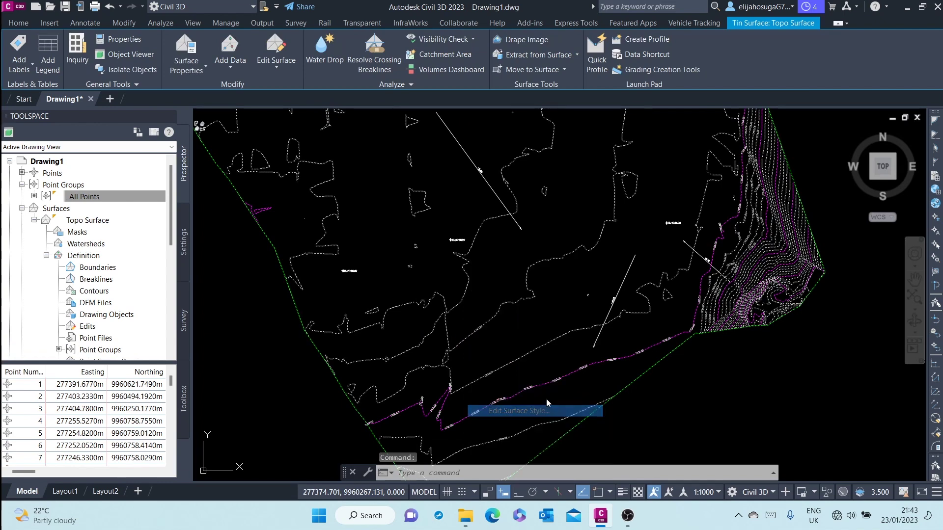
left_click(639, 119)
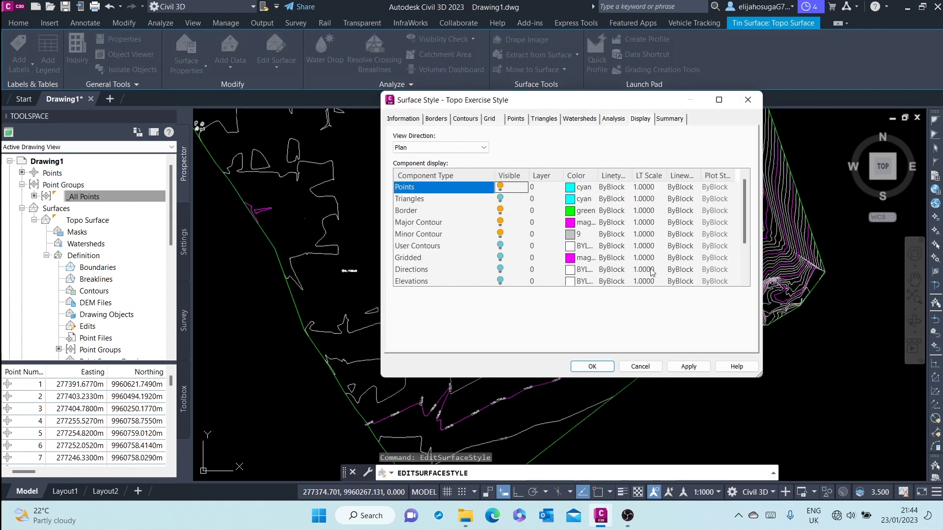
left_click(674, 371)
left_click(612, 371)
scroll(484, 244, "down", 4)
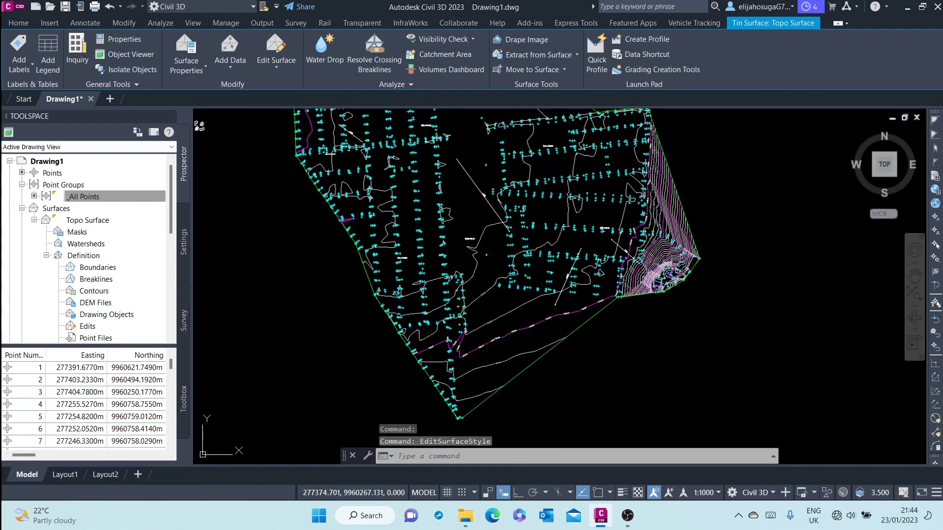
key("Escape")
mouse_move(485, 234)
middle_mouse_down()
mouse_move(487, 278)
mouse_move(488, 219)
mouse_move(488, 228)
middle_mouse_up()
scroll(449, 146, "up", 8)
scroll(447, 153, "down", 3)
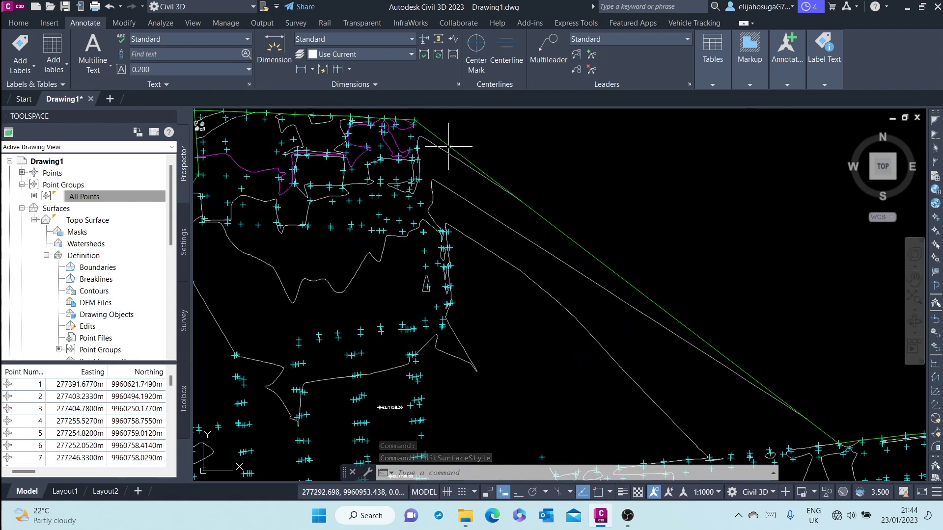
mouse_move(482, 286)
middle_mouse_down()
mouse_move(476, 294)
mouse_move(485, 207)
middle_mouse_up()
middle_click_drag(555, 230, 571, 347)
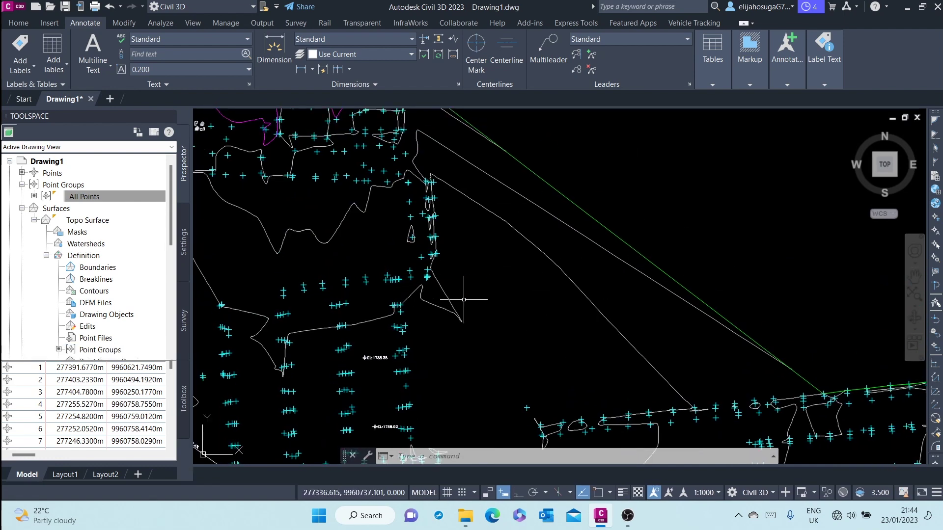
scroll(514, 261, "down", 5)
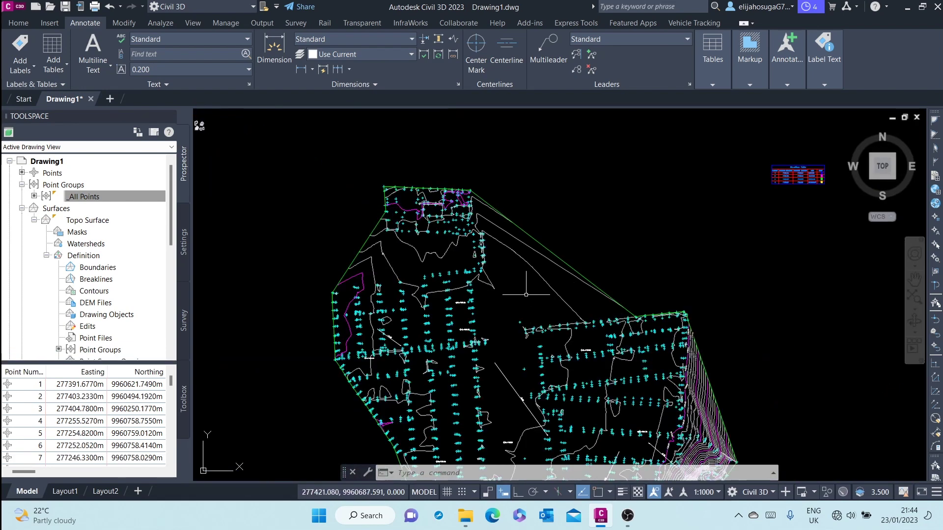
scroll(505, 298, "up", 2)
scroll(506, 298, "up", 4)
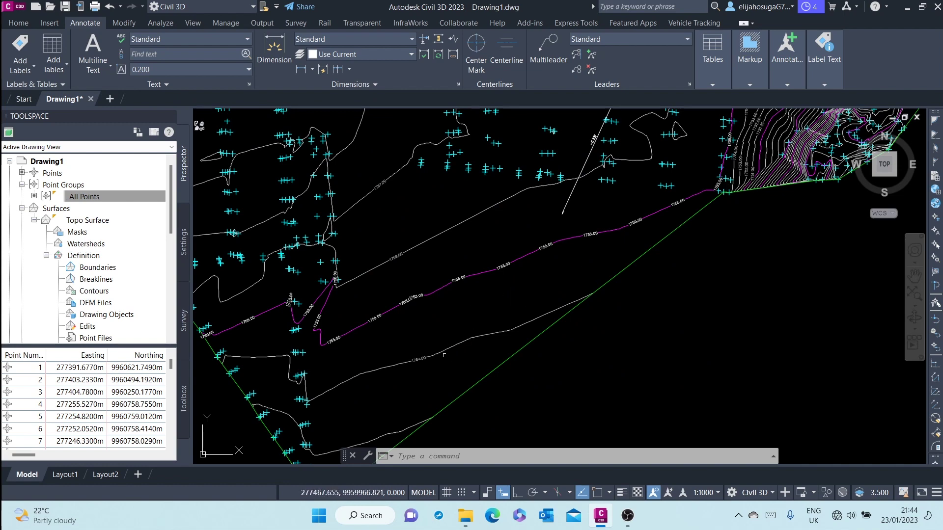
scroll(338, 383, "down", 3)
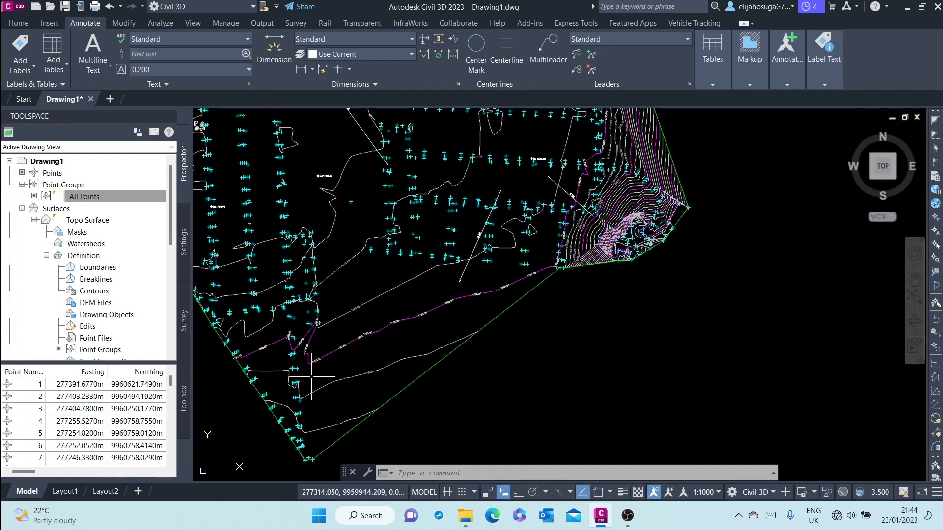
scroll(450, 257, "down", 5)
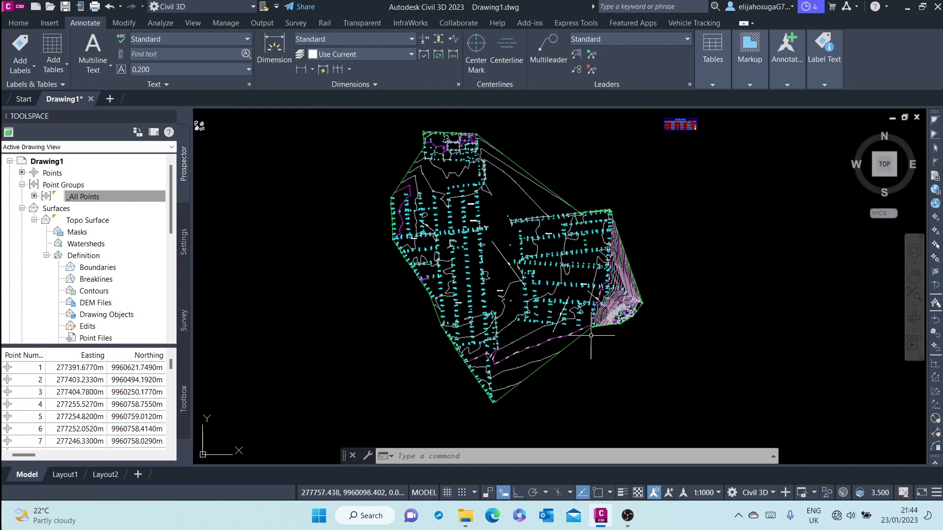
scroll(500, 186, "up", 5)
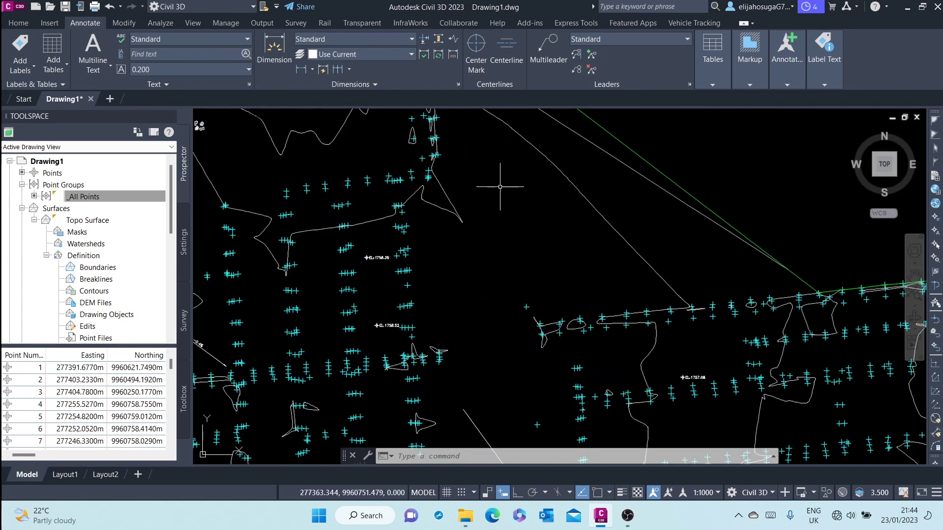
scroll(448, 153, "down", 5)
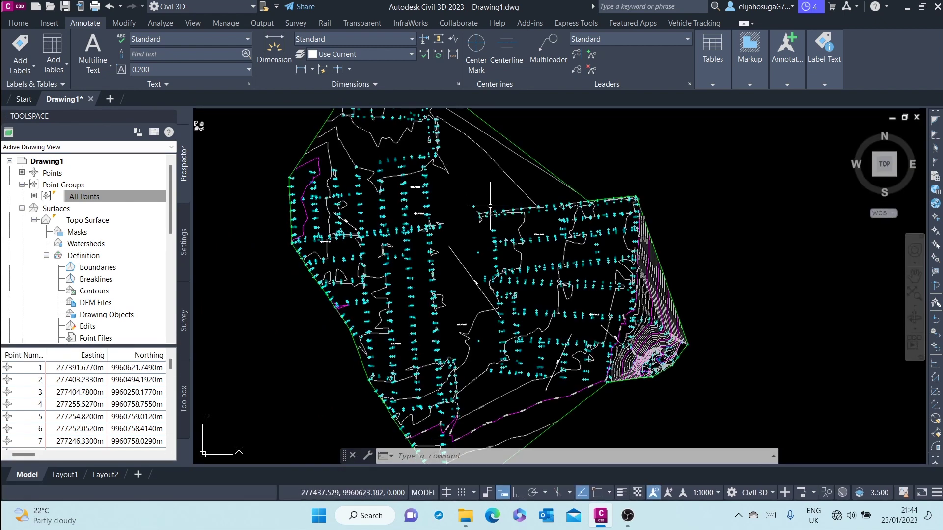
Start a polyline with PL at the upper-right corner and trace vertices along the northern edge
type("p")
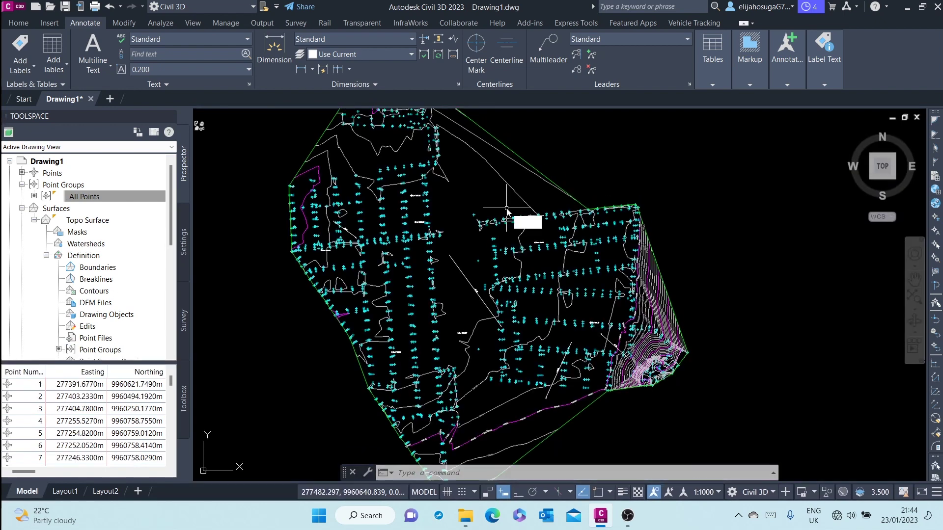
type("l")
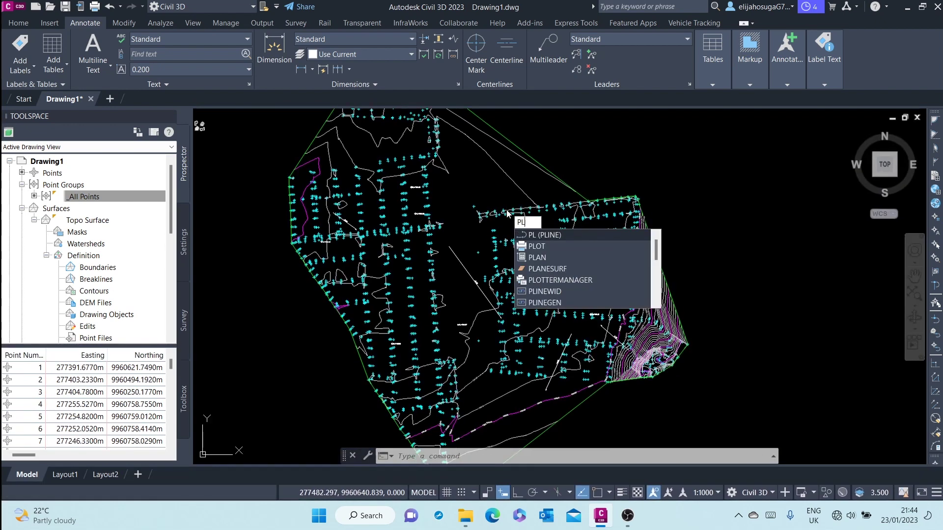
key("Return")
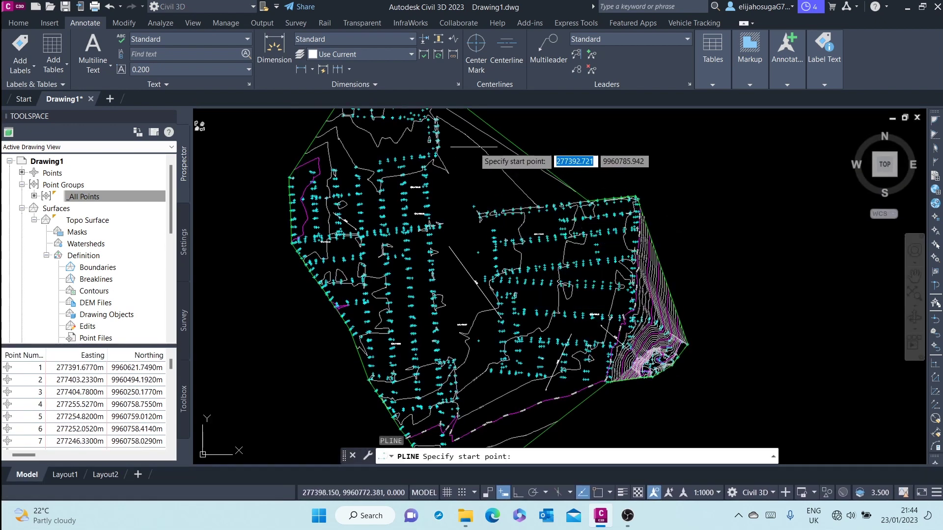
middle_click_drag(508, 143, 493, 201)
scroll(579, 237, "up", 5)
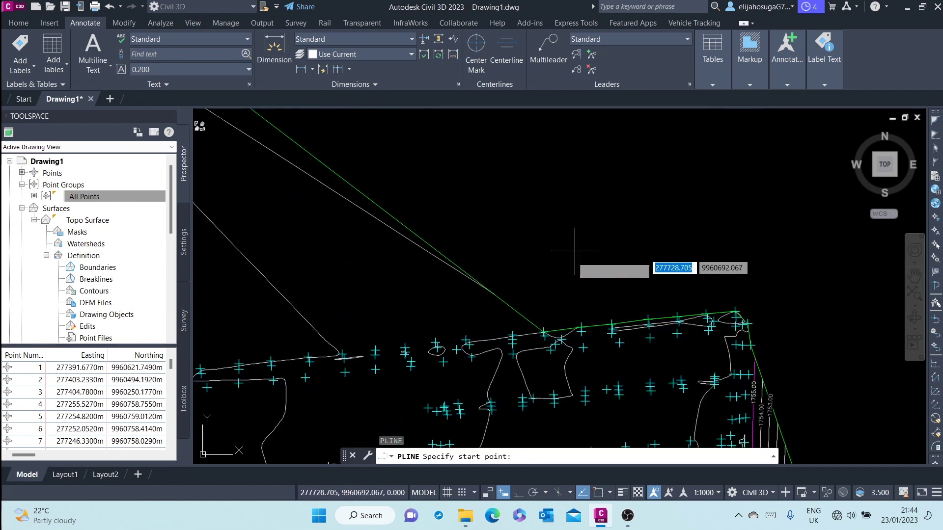
left_click(569, 320)
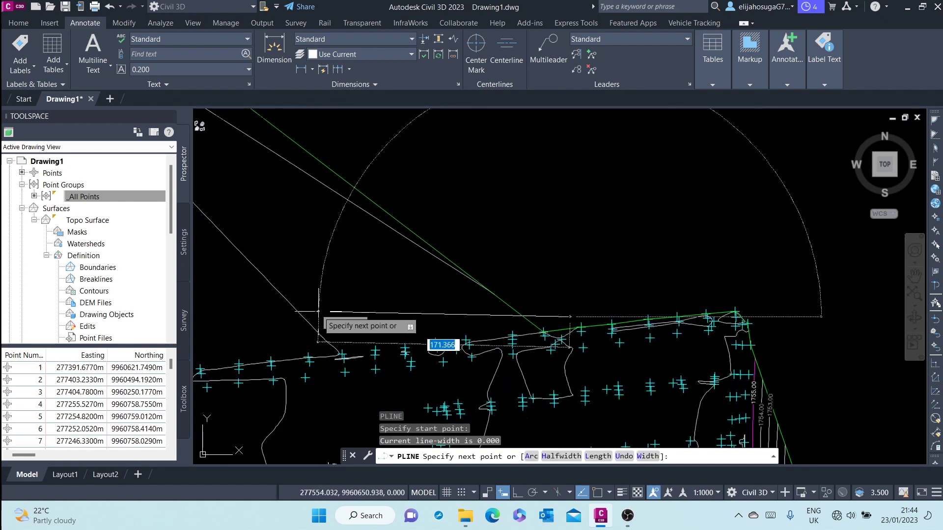
middle_click_drag(344, 310, 736, 252)
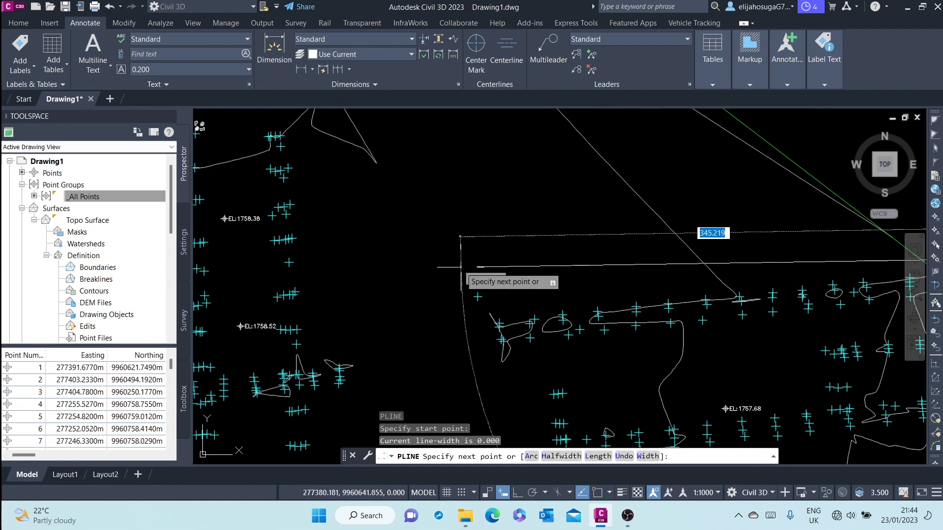
left_click(516, 302)
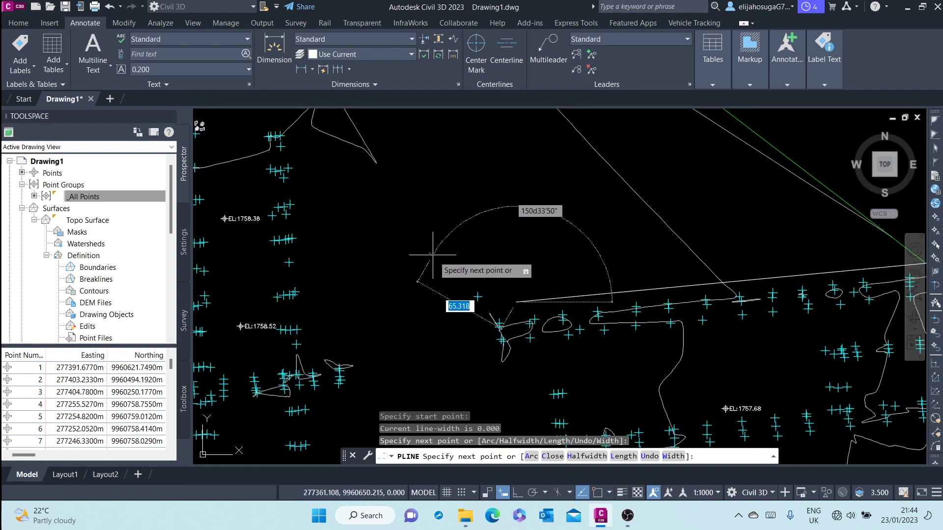
left_click(466, 278)
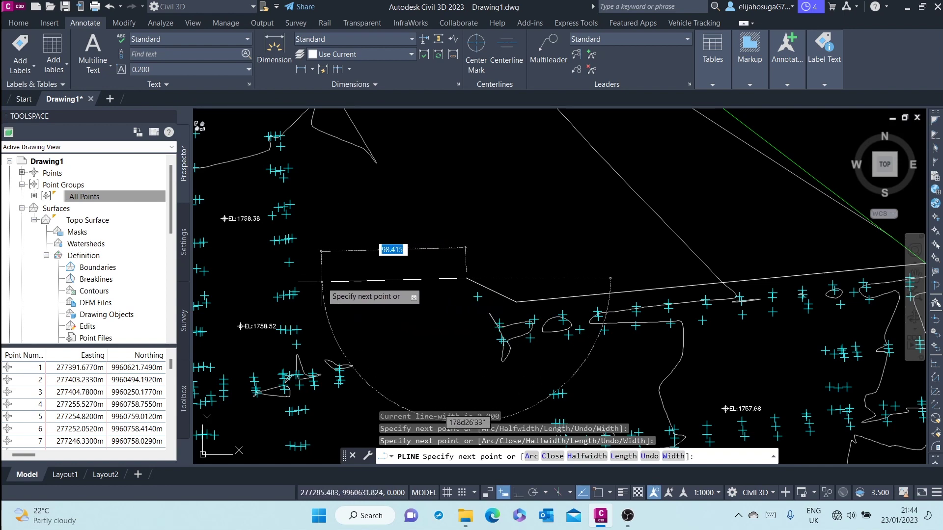
left_click(438, 281)
middle_click_drag(321, 167, 310, 310)
left_click(299, 275)
middle_click_drag(355, 198, 380, 297)
left_click(367, 278)
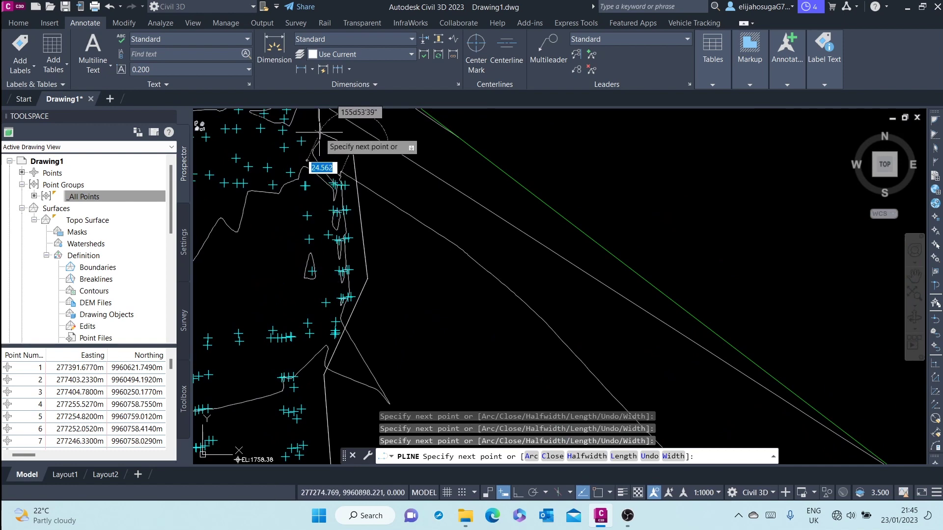
middle_click_drag(328, 133, 368, 296)
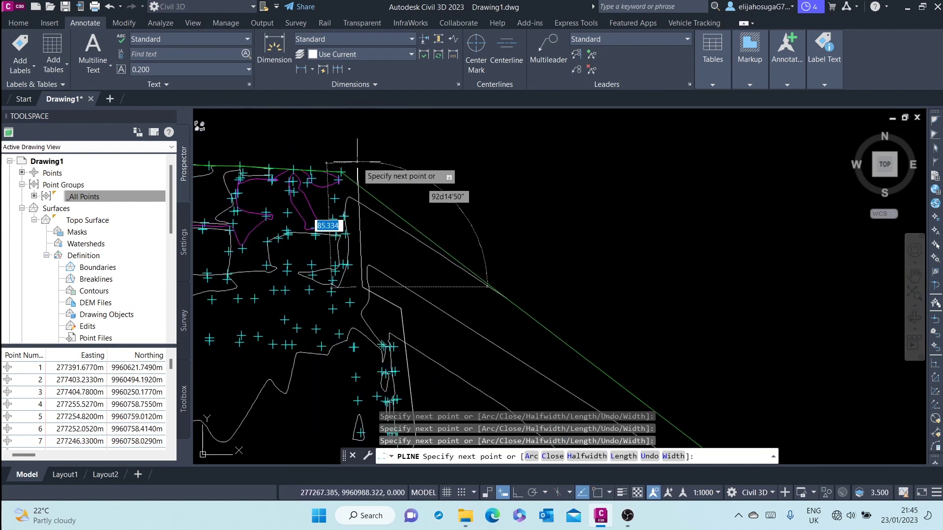
middle_click_drag(355, 155, 599, 169)
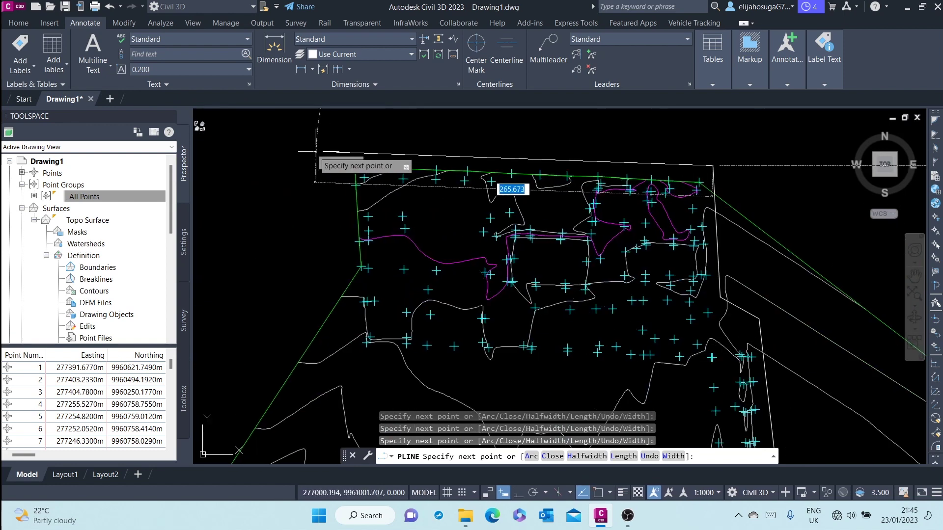
left_click(331, 161)
Continue the boundary polyline down the site and along the western edge to the south-west side
middle_click_drag(350, 310, 319, 295)
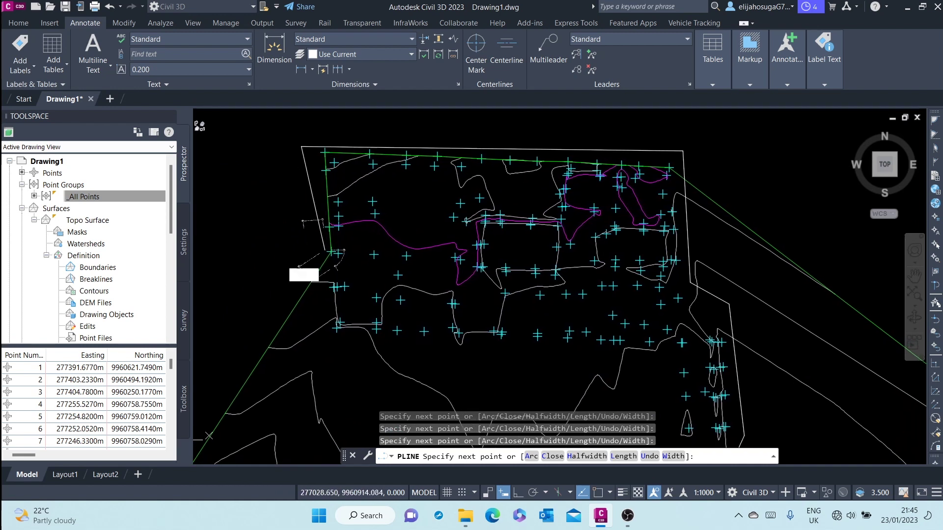
left_click(319, 297)
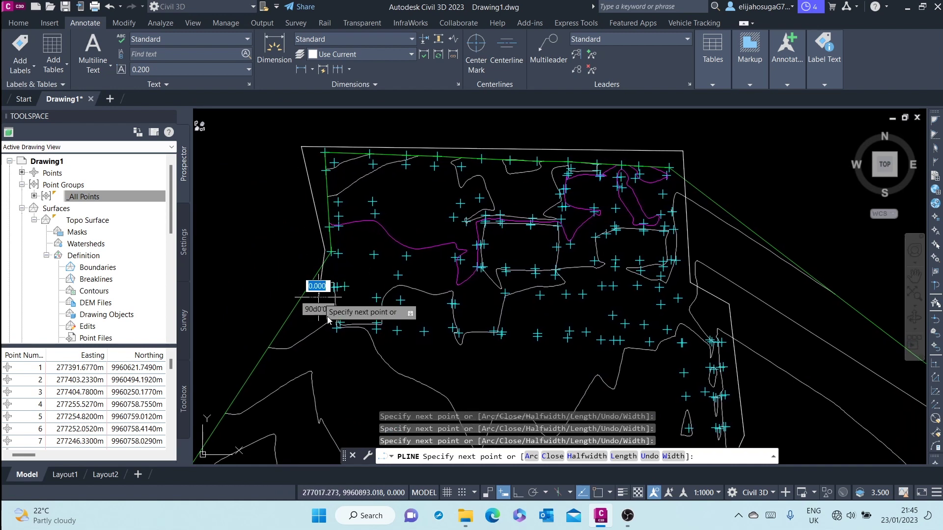
left_click(341, 352)
middle_click_drag(341, 352, 314, 261)
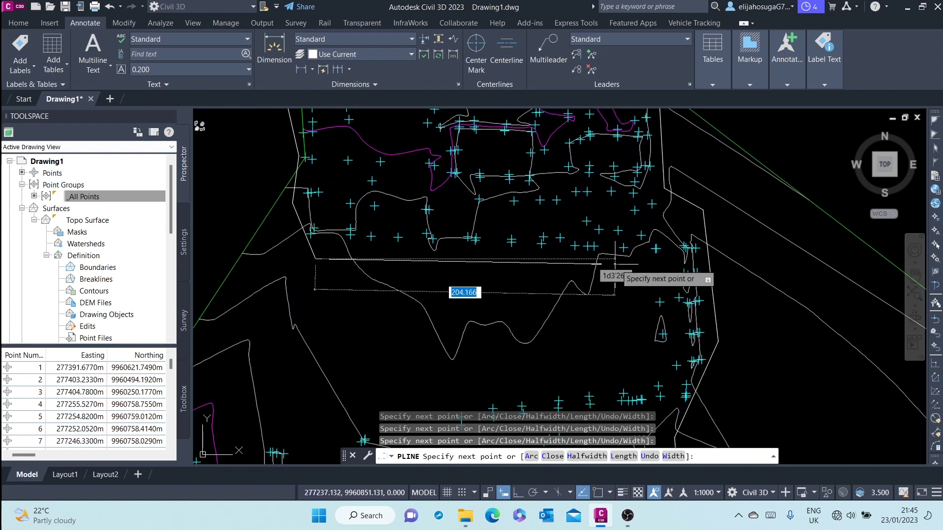
left_click(643, 264)
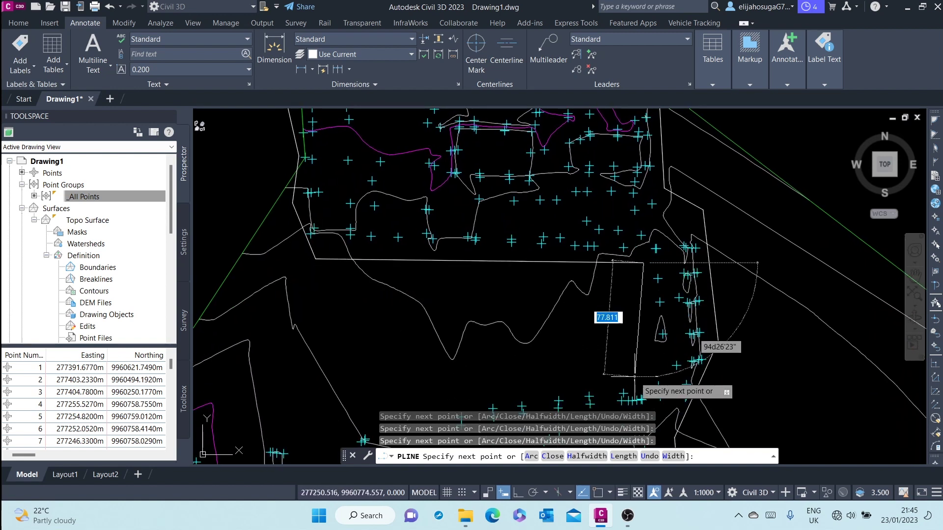
left_click(634, 376)
middle_click_drag(432, 360, 499, 266)
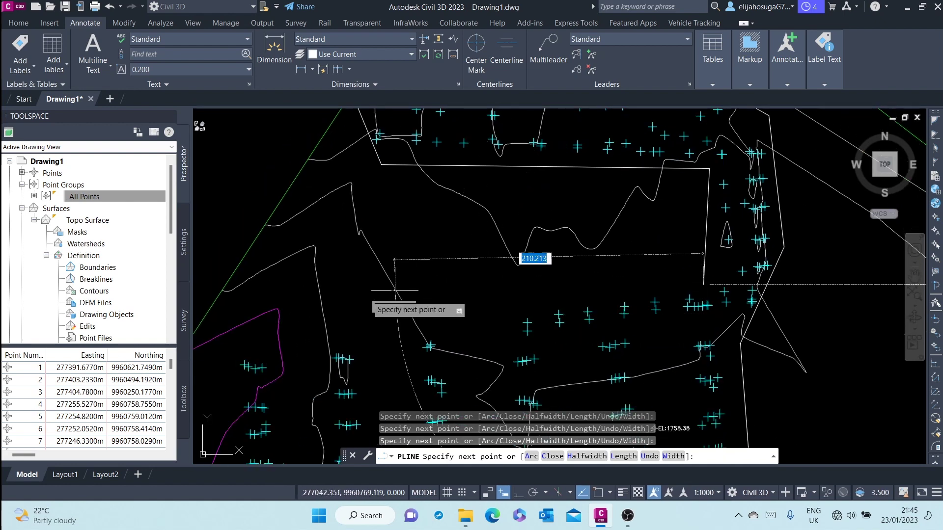
left_click(450, 316)
left_click(306, 316)
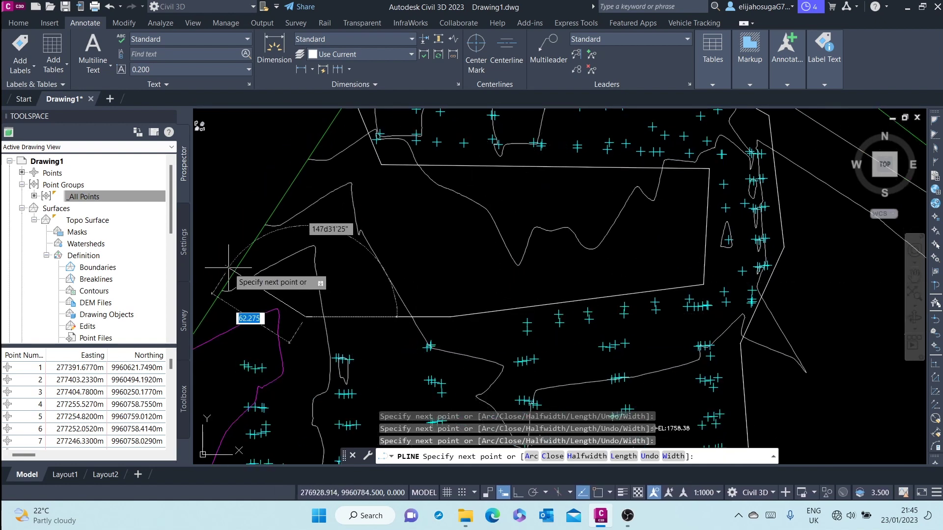
middle_click_drag(206, 354, 472, 226)
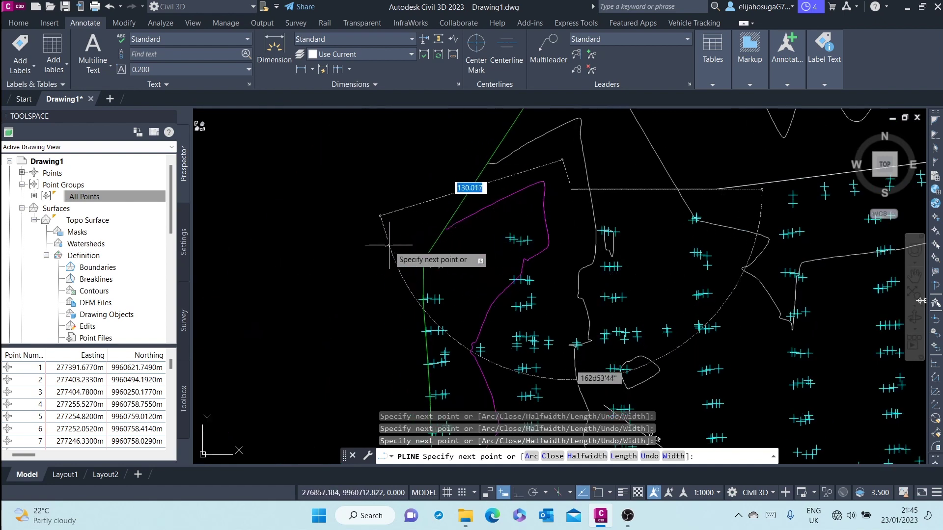
scroll(396, 243, "down", 5)
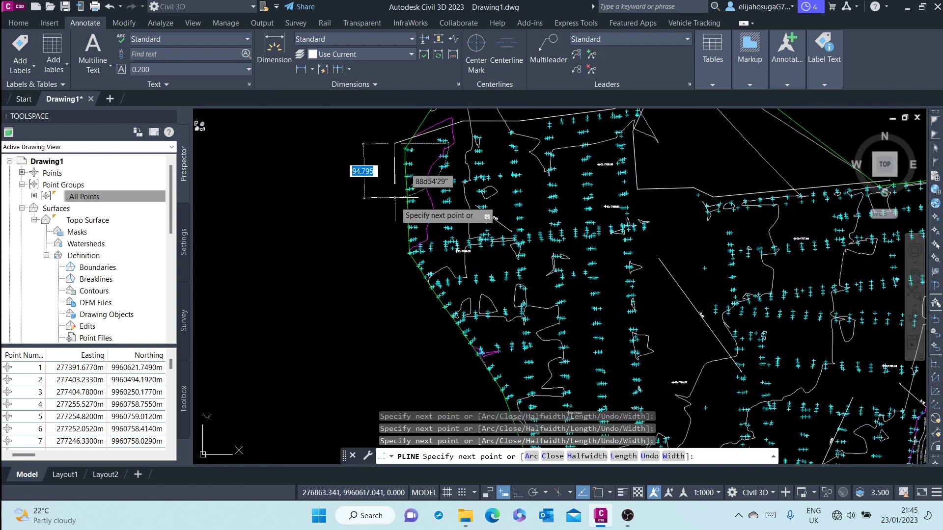
left_click(406, 259)
middle_click_drag(405, 259, 339, 111)
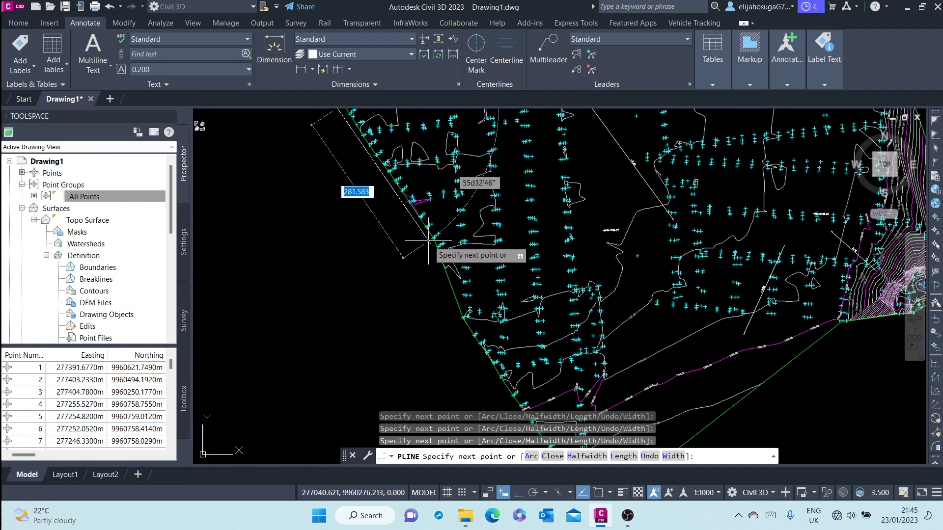
middle_click_drag(456, 329, 429, 200)
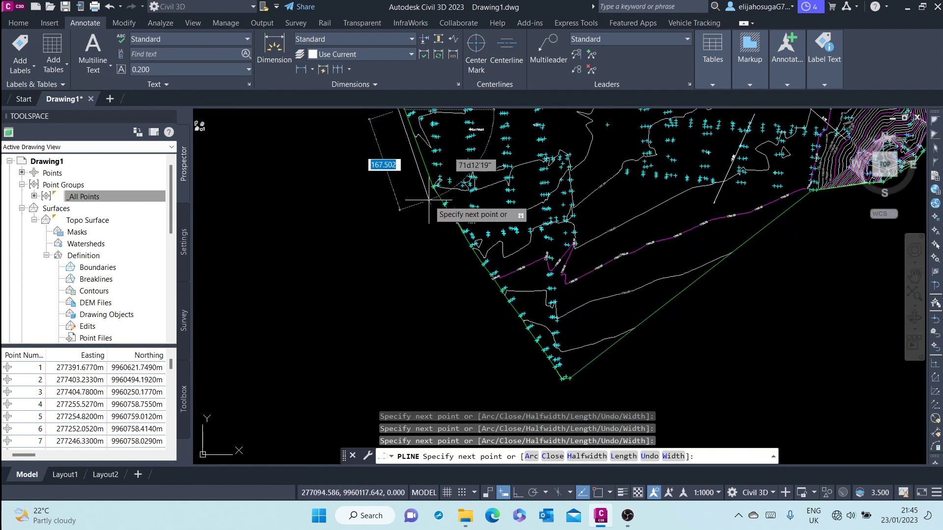
left_click(426, 201)
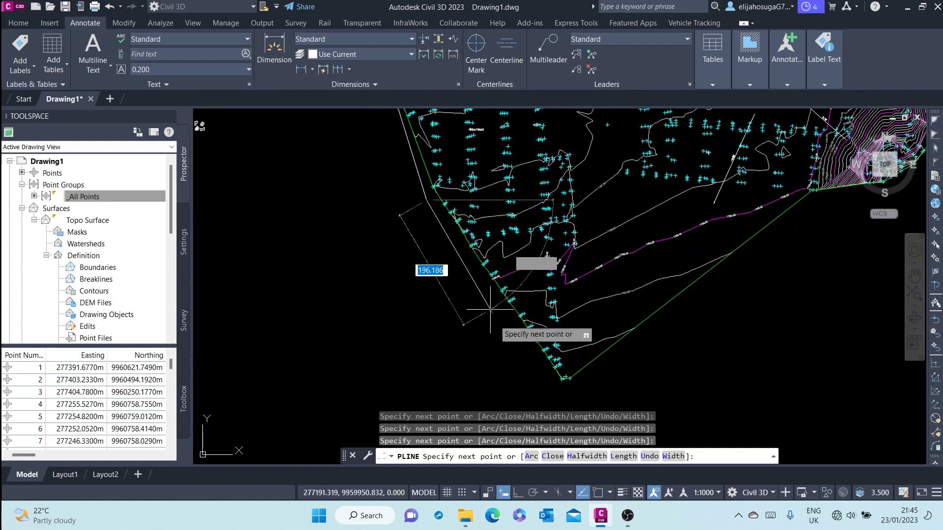
Trace from the southern tip up the south-east and eastern edges, then close the polyline with C
left_click(570, 395)
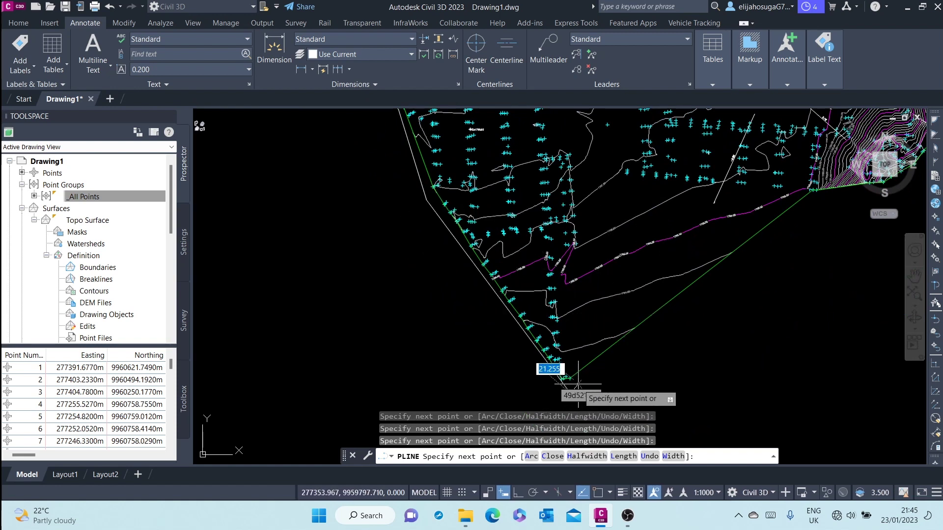
left_click(577, 384)
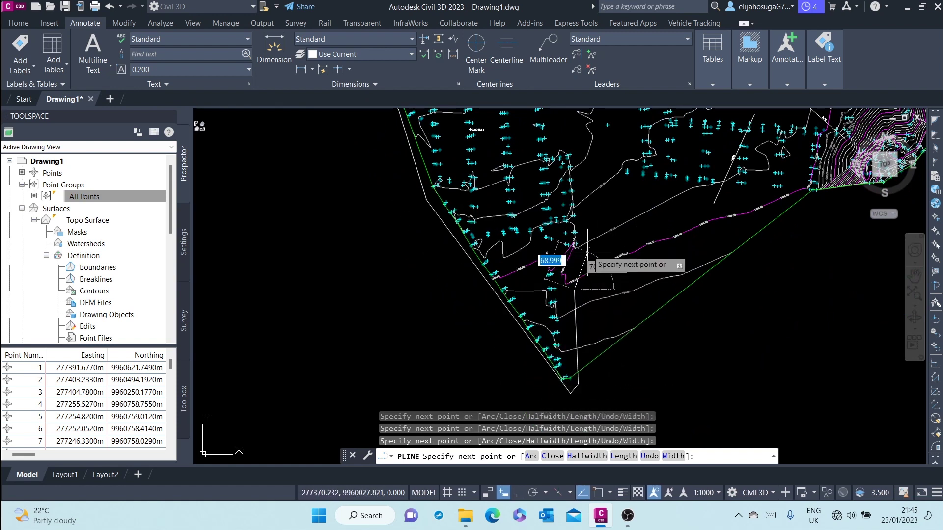
left_click(593, 205)
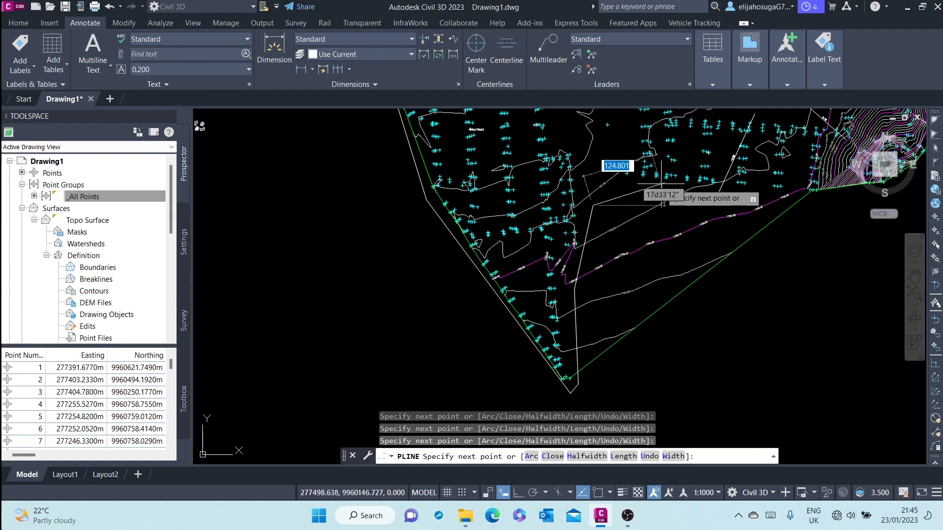
left_click(662, 184)
middle_click_drag(823, 203, 666, 251)
left_click(666, 248)
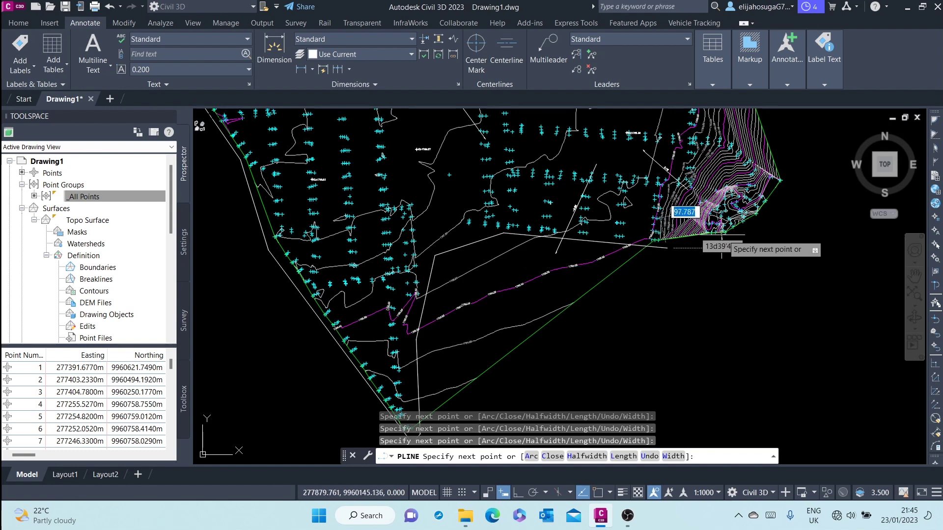
left_click(741, 236)
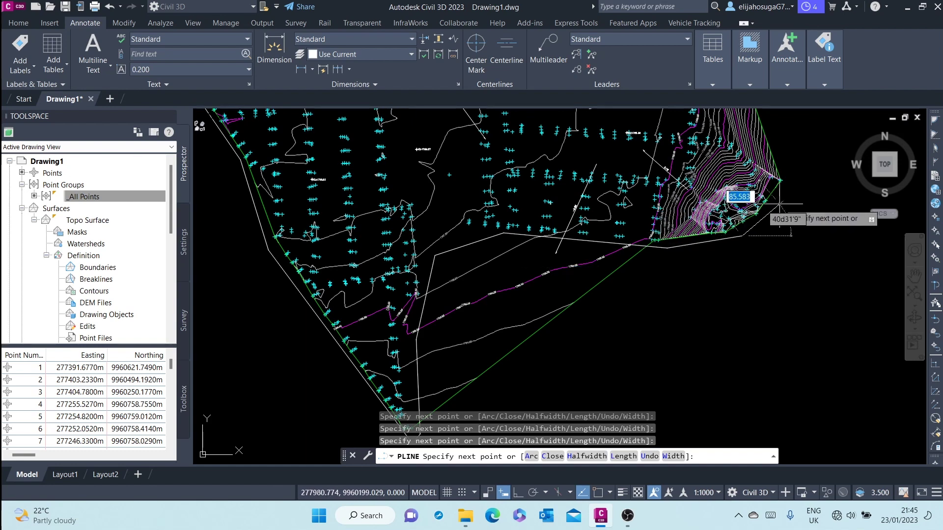
middle_click_drag(778, 181, 759, 287)
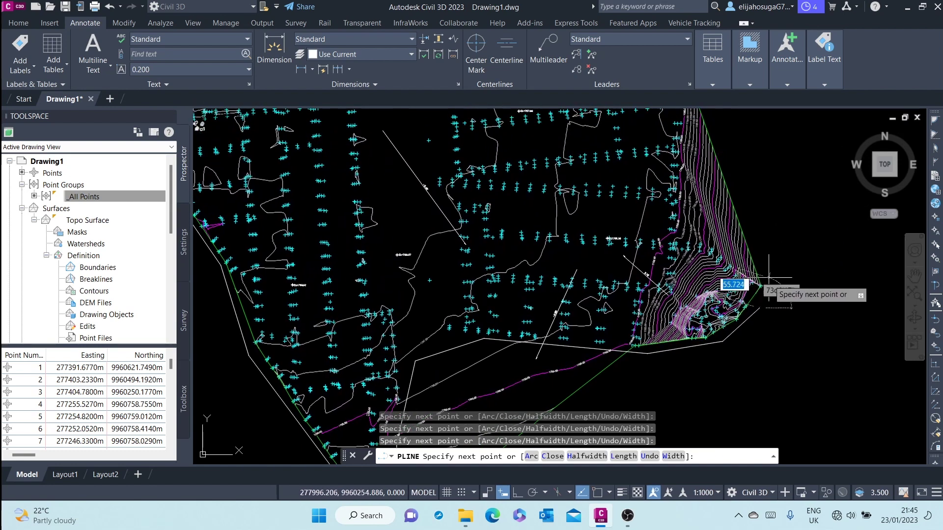
scroll(707, 238, "up", 4)
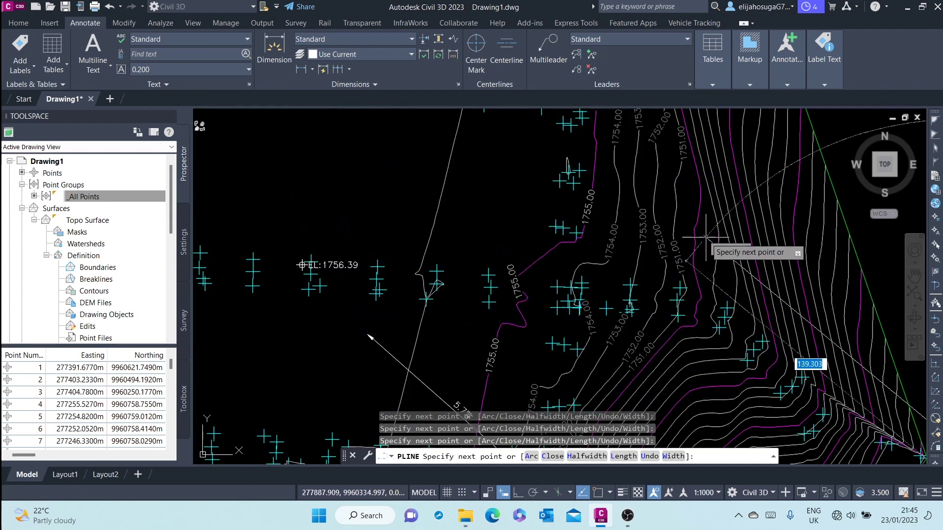
scroll(680, 224, "down", 2)
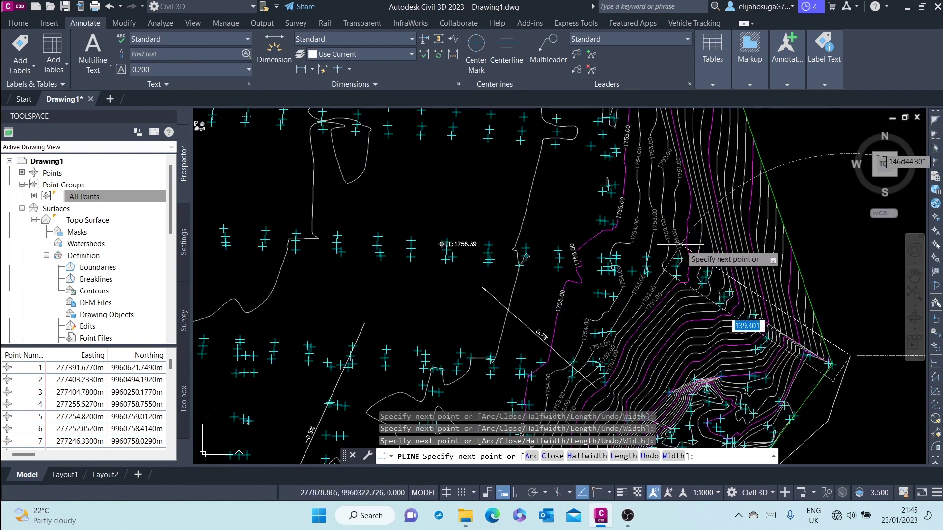
left_click(639, 237)
scroll(639, 237, "down", 2)
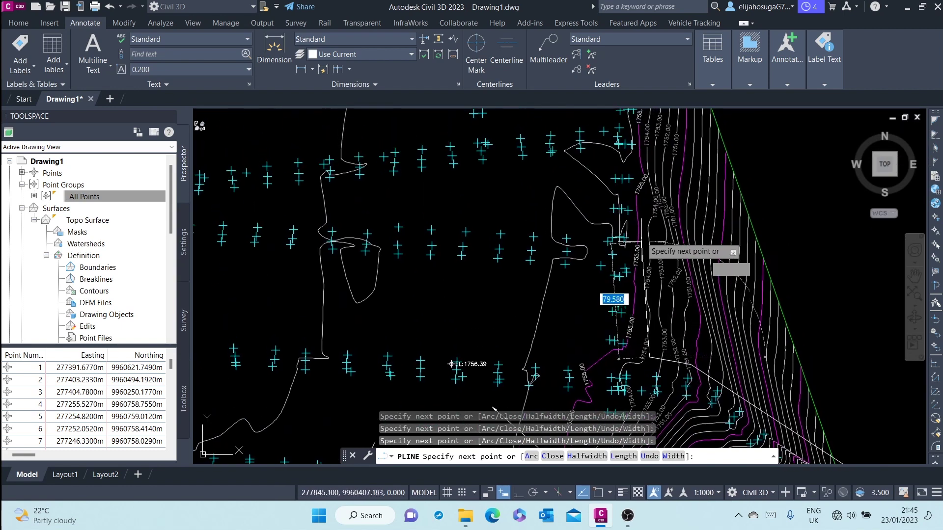
middle_click_drag(640, 238, 654, 359)
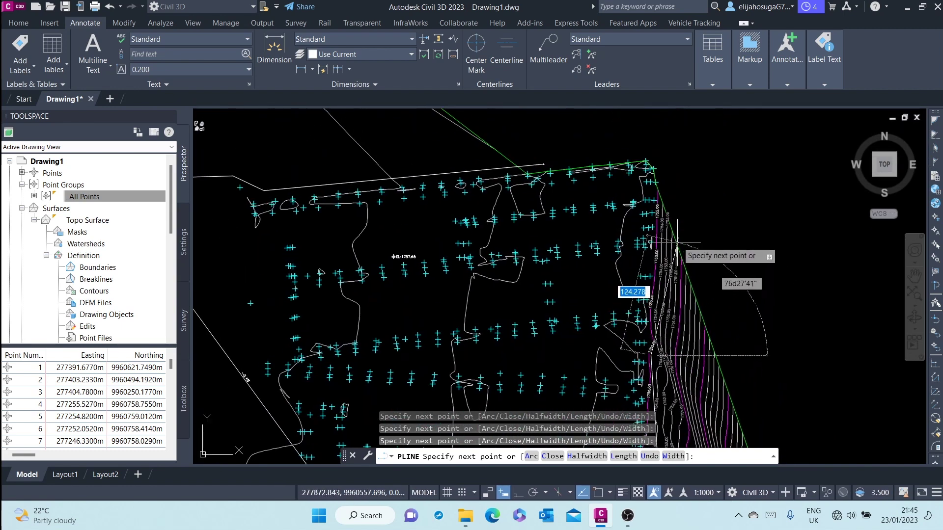
left_click(668, 192)
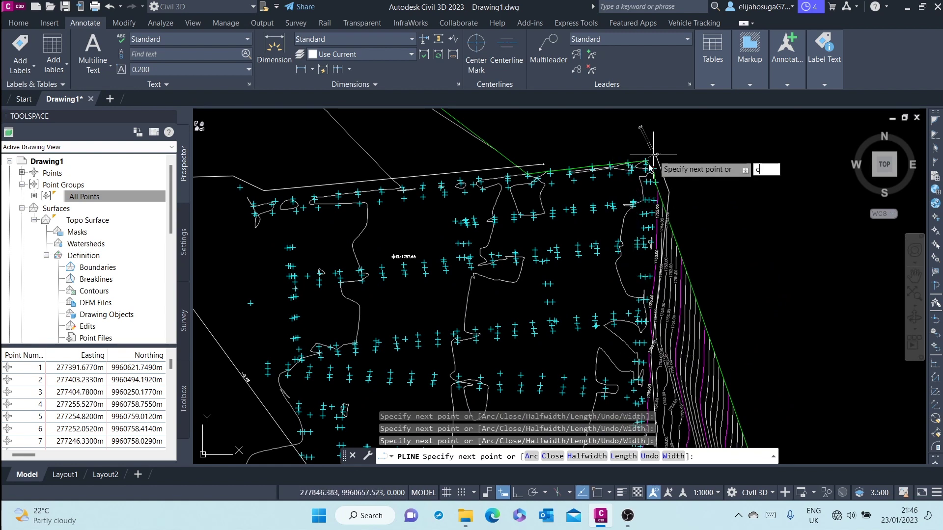
type("c")
key("Return")
Expand Surfaces > Topo Surface > Definition in Prospector and select the Boundaries item
scroll(561, 240, "down", 8)
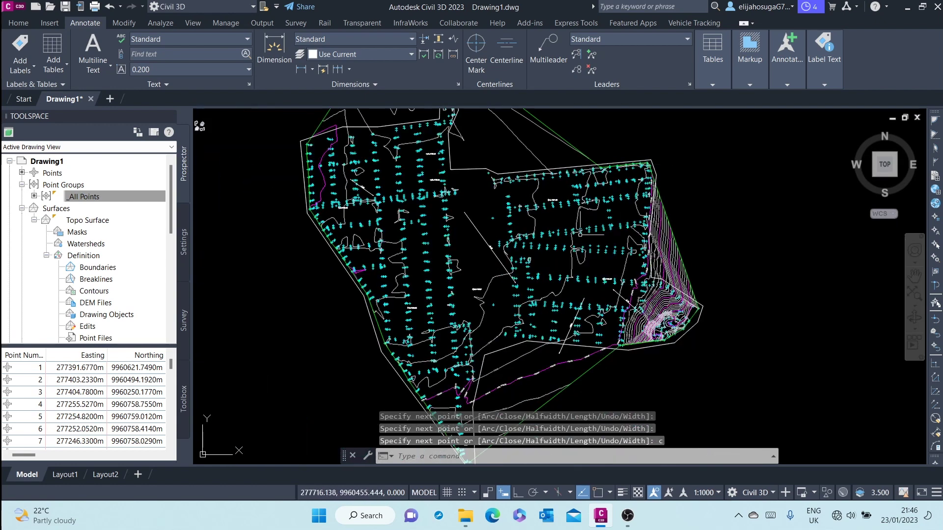
scroll(503, 161, "up", 4)
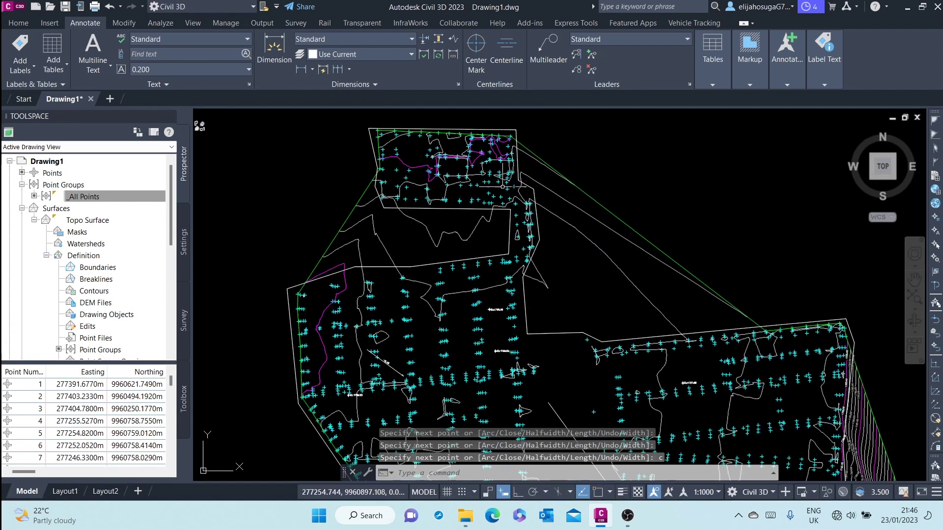
scroll(393, 206, "down", 4)
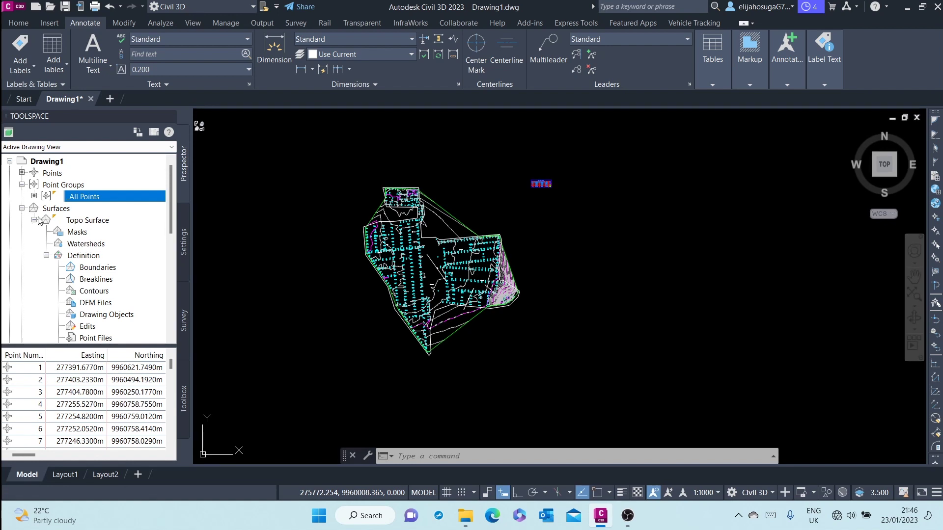
left_click(22, 208)
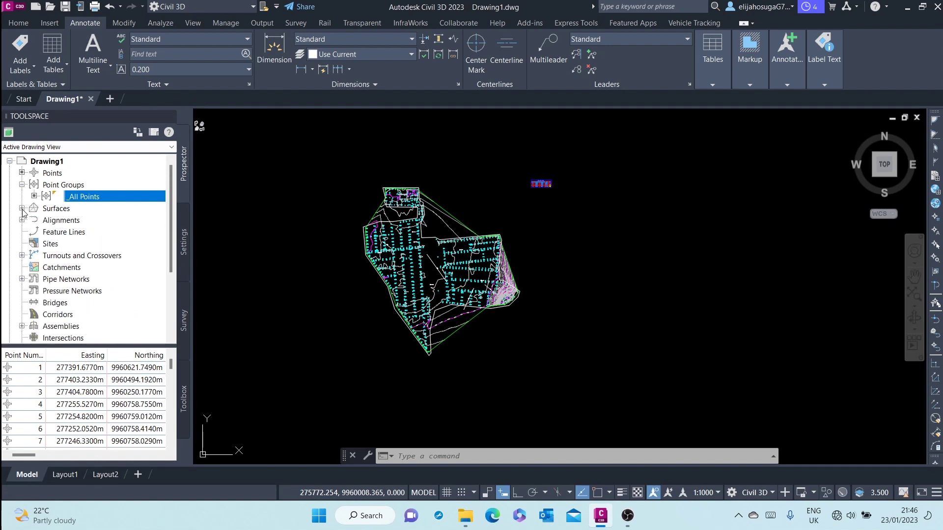
left_click(22, 209)
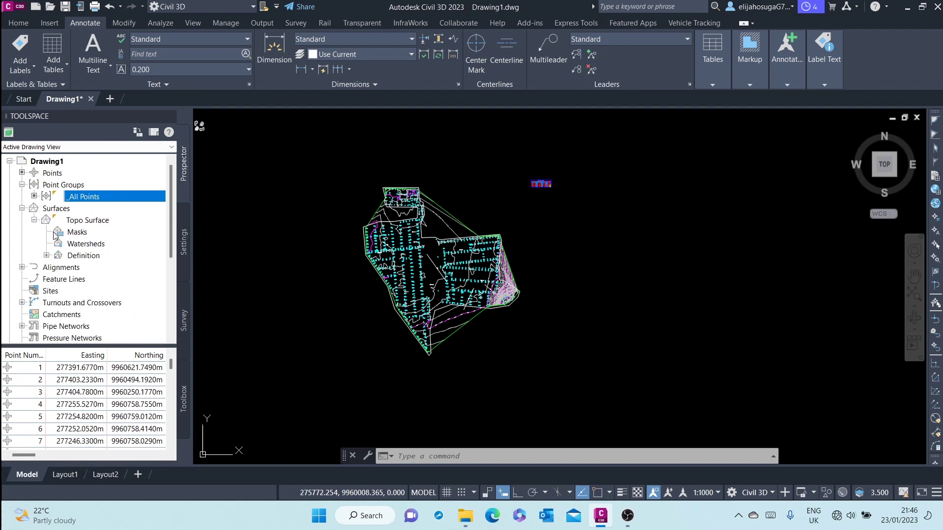
left_click(47, 256)
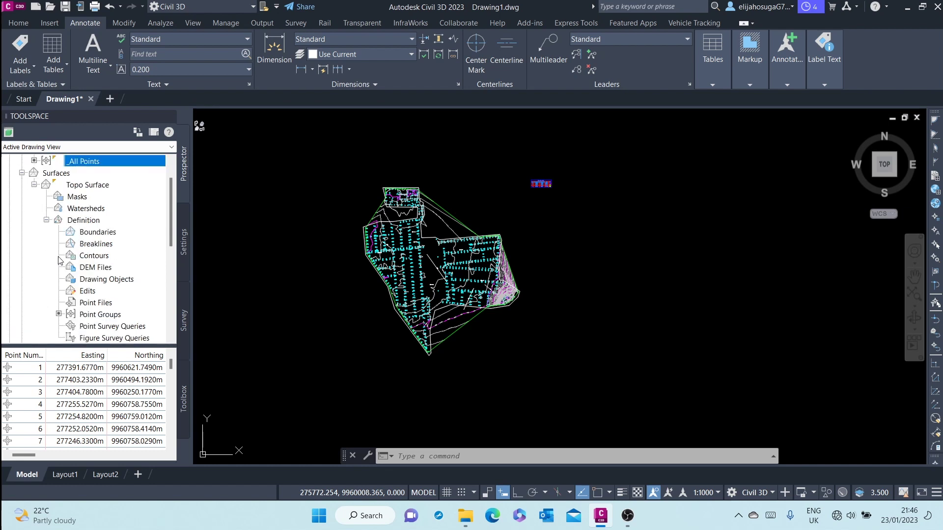
left_click(96, 233)
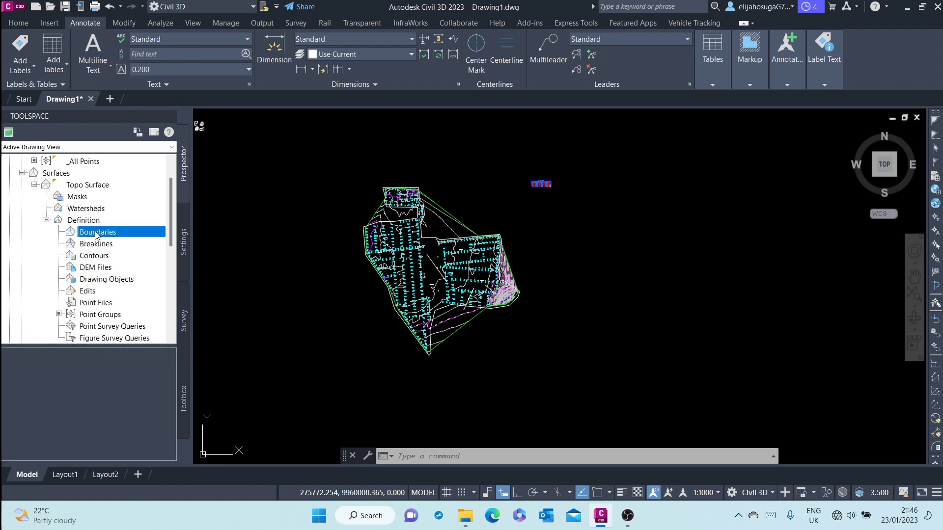
Add an Outer boundary named 'Outer boundery destructive' with Non-destructive breakline unchecked
left_click(124, 239)
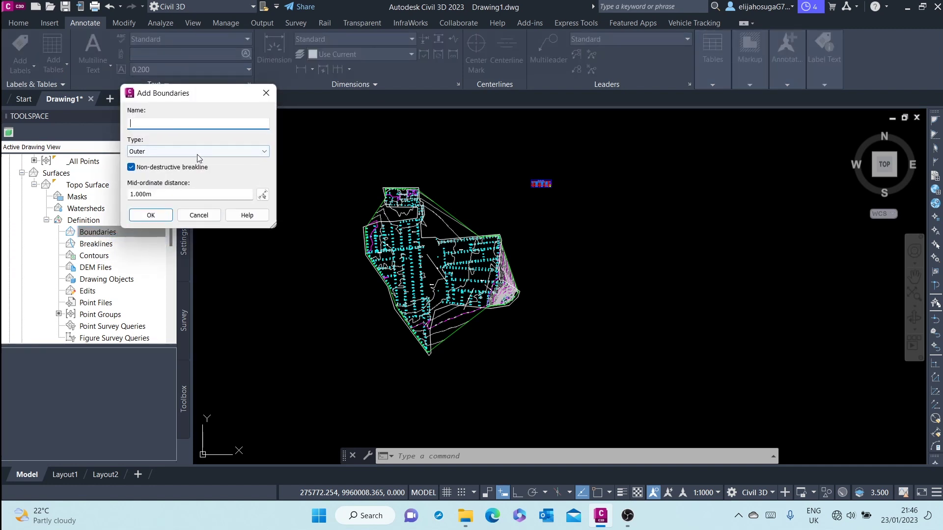
left_click(150, 152)
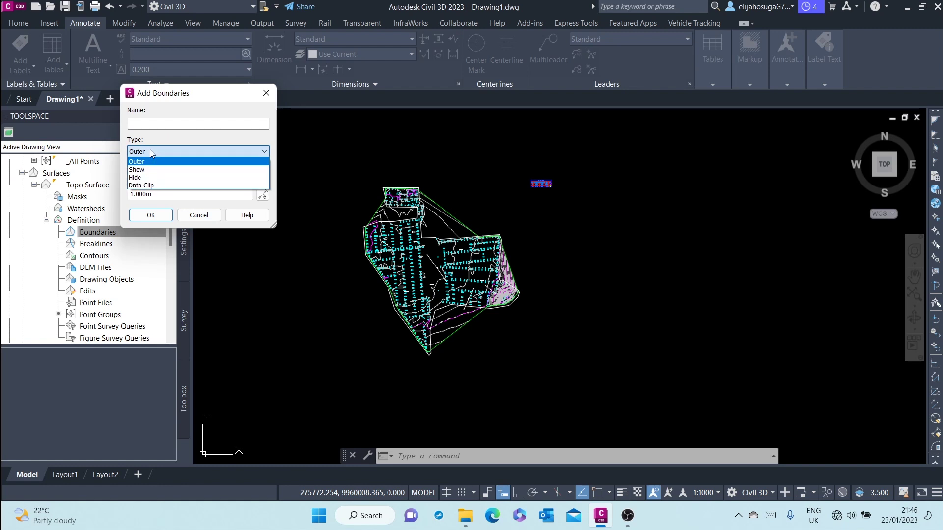
left_click(150, 153)
left_click(150, 153)
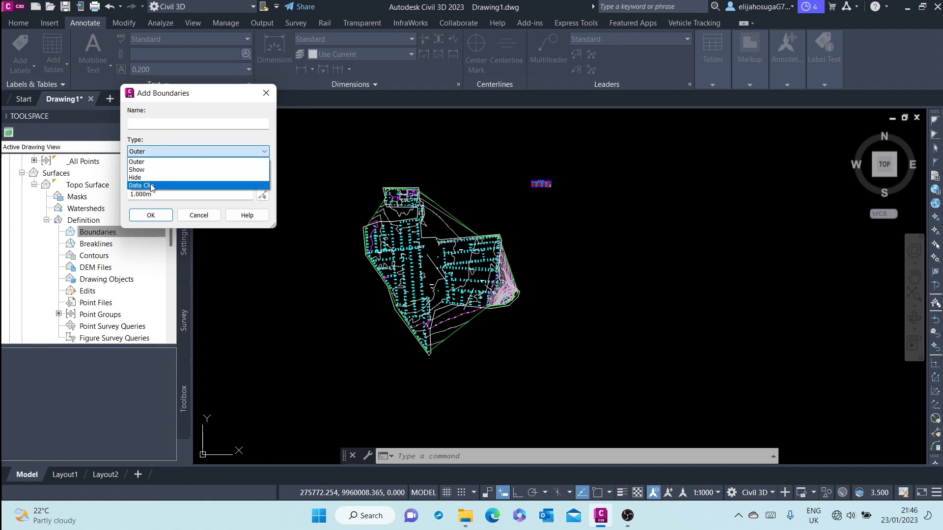
left_click(164, 149)
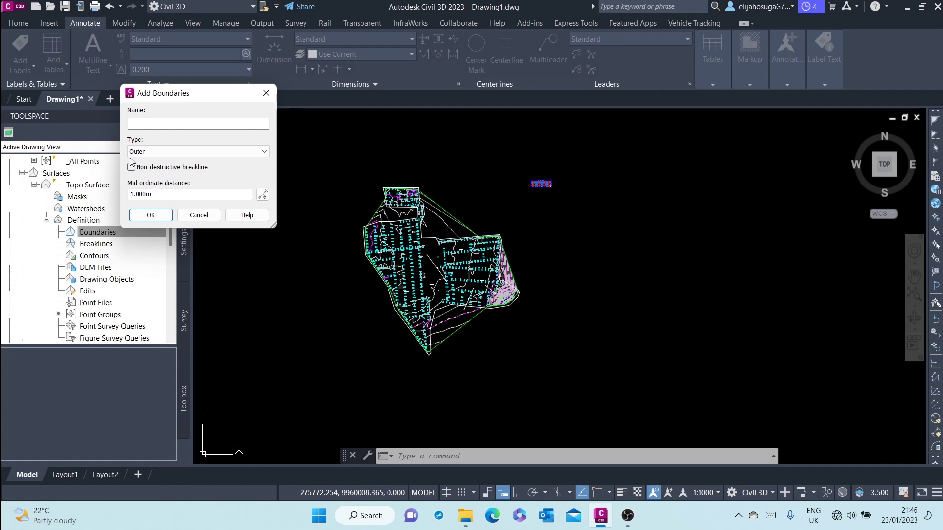
left_click(144, 125)
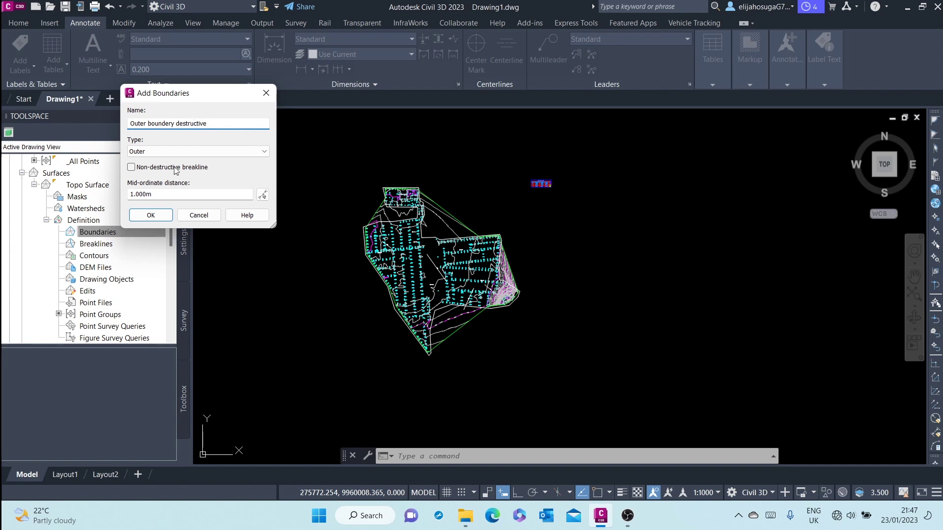
left_click(150, 215)
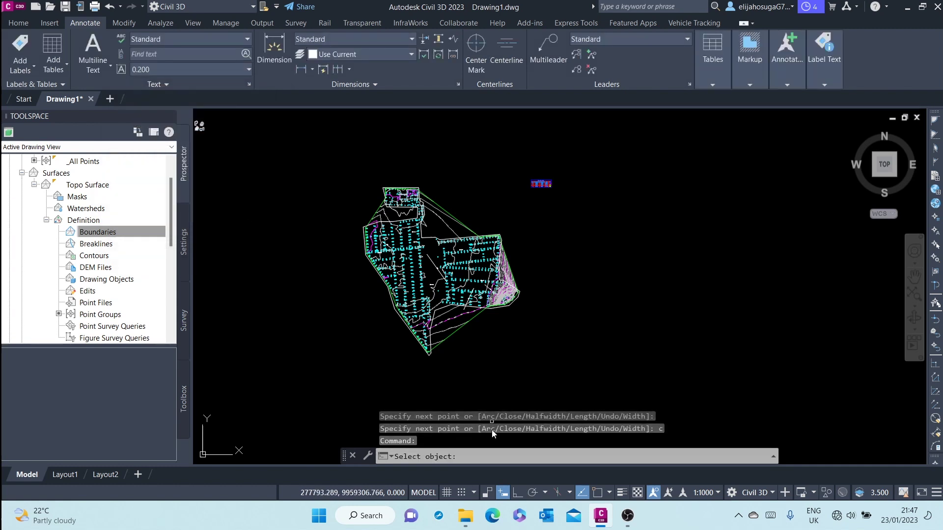
key("Escape")
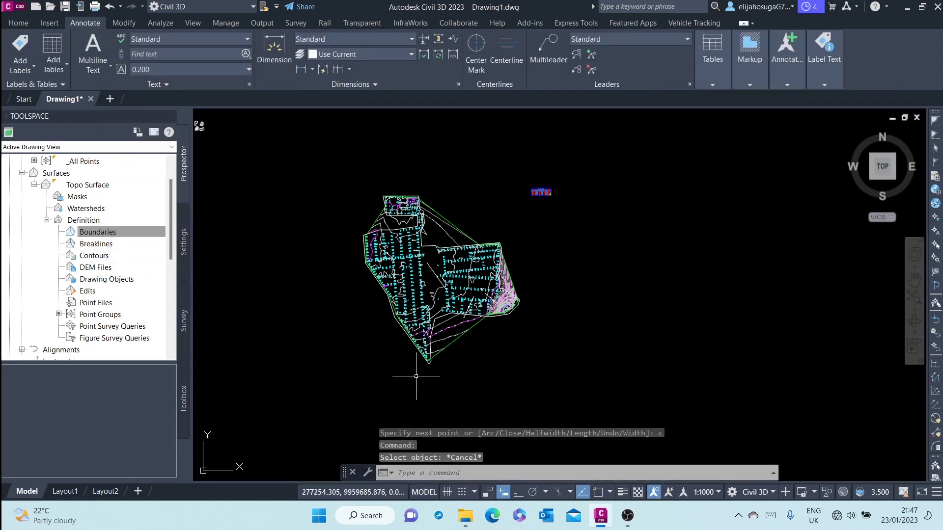
left_click(96, 235)
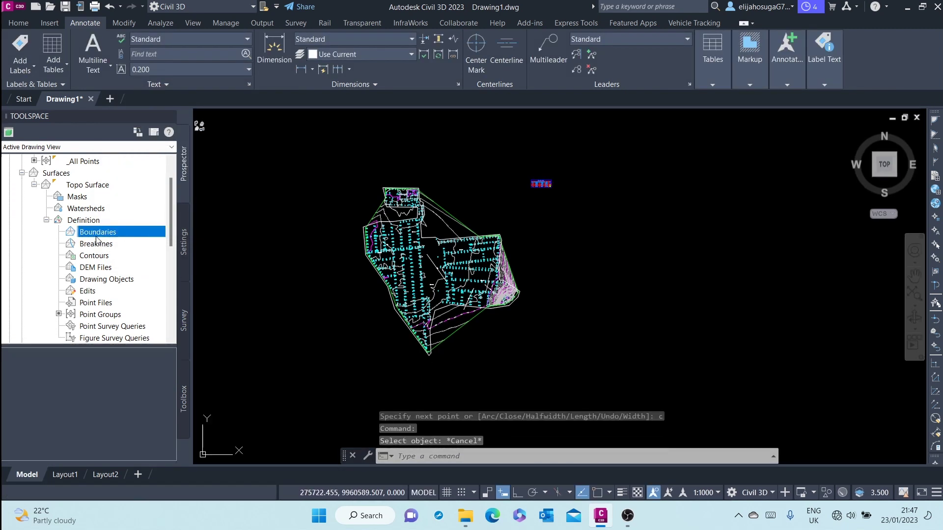
right_click(97, 233)
left_click(118, 235)
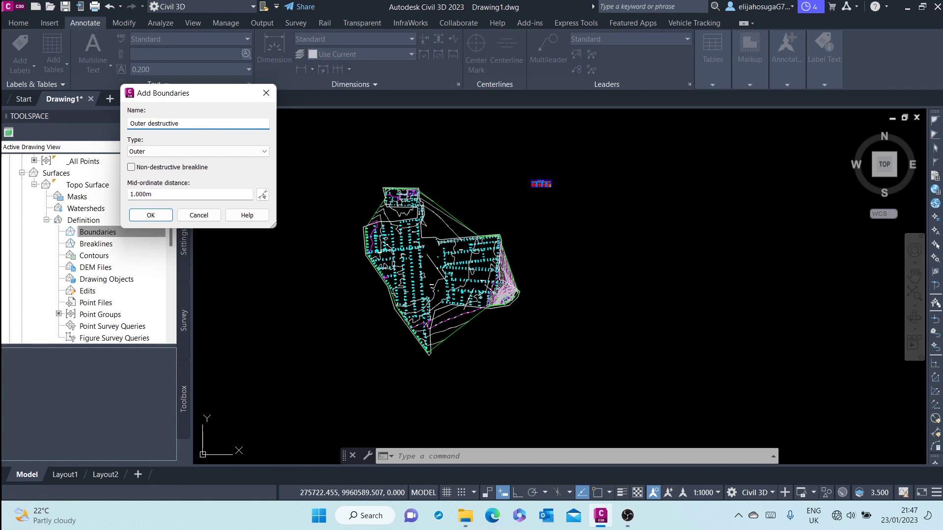
left_click(131, 215)
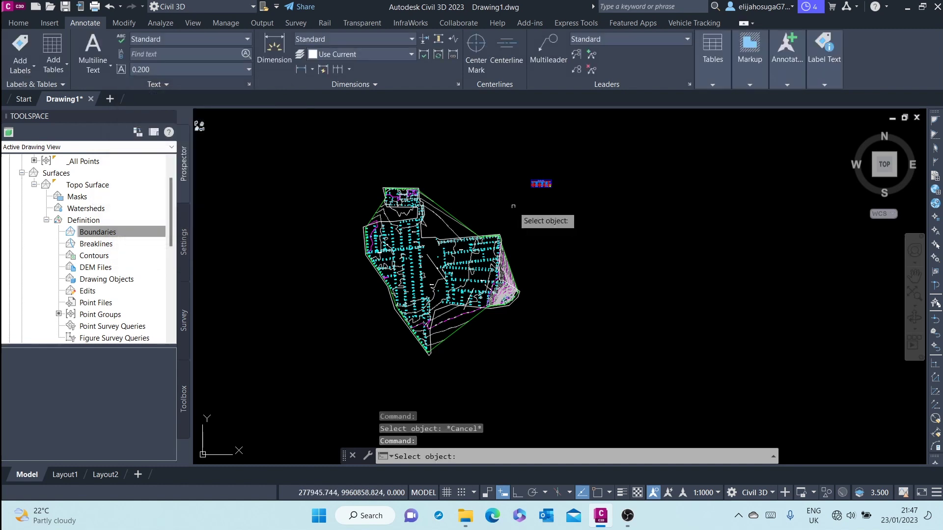
key("Escape")
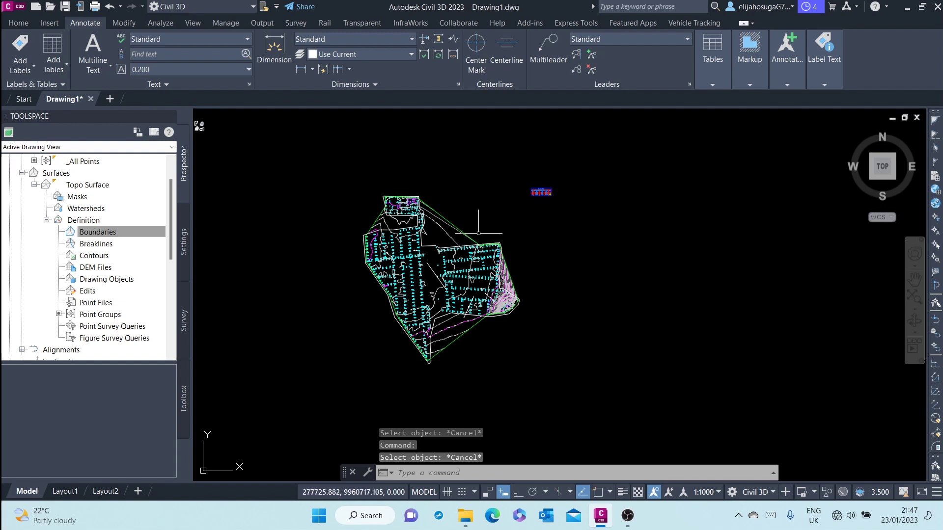
left_click(103, 216)
right_click(111, 231)
left_click(147, 236)
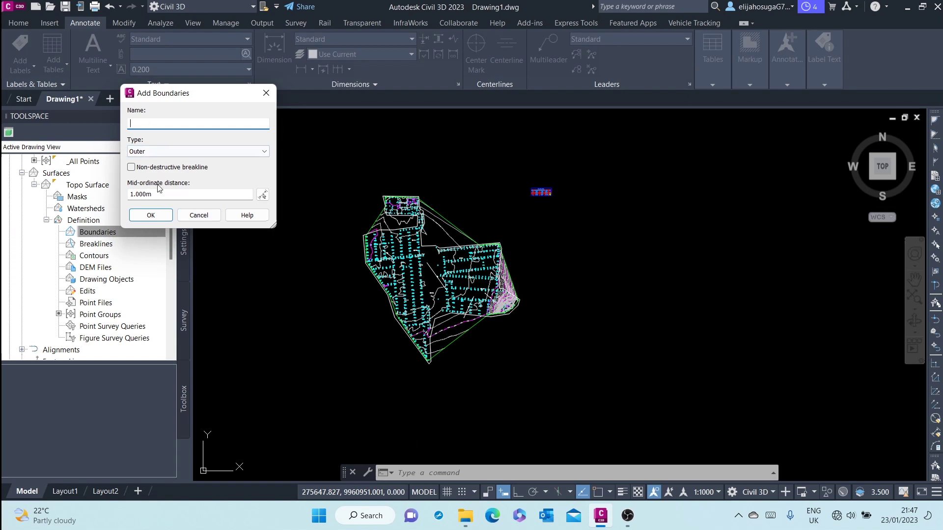
left_click(156, 215)
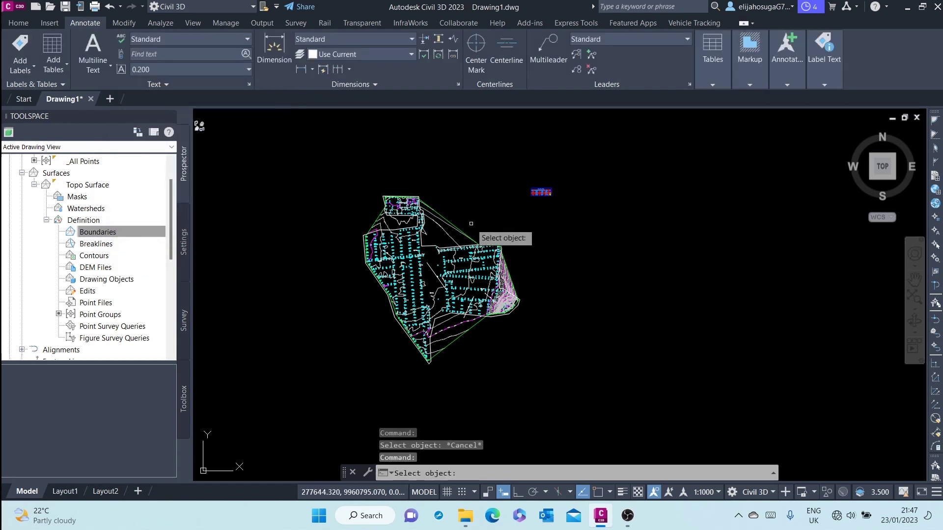
key("Escape")
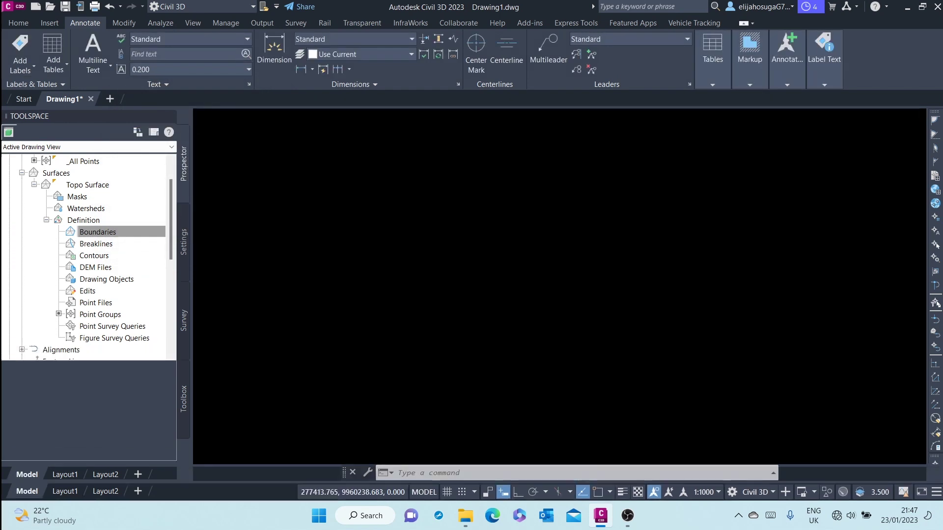
Add a boundary from Prospector's Boundaries node and pick the closed site polyline
scroll(427, 278, "up", 2)
scroll(426, 278, "up", 2)
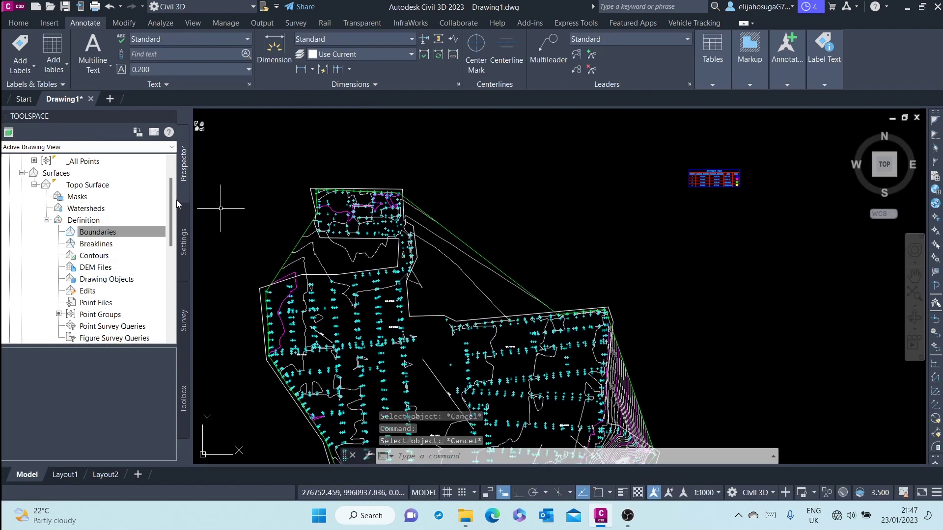
left_click(82, 228)
right_click(100, 231)
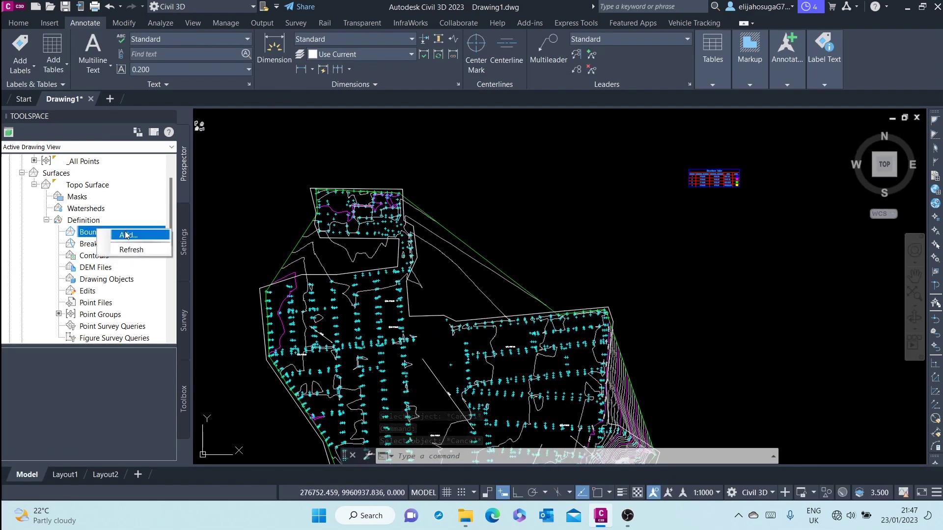
left_click(123, 234)
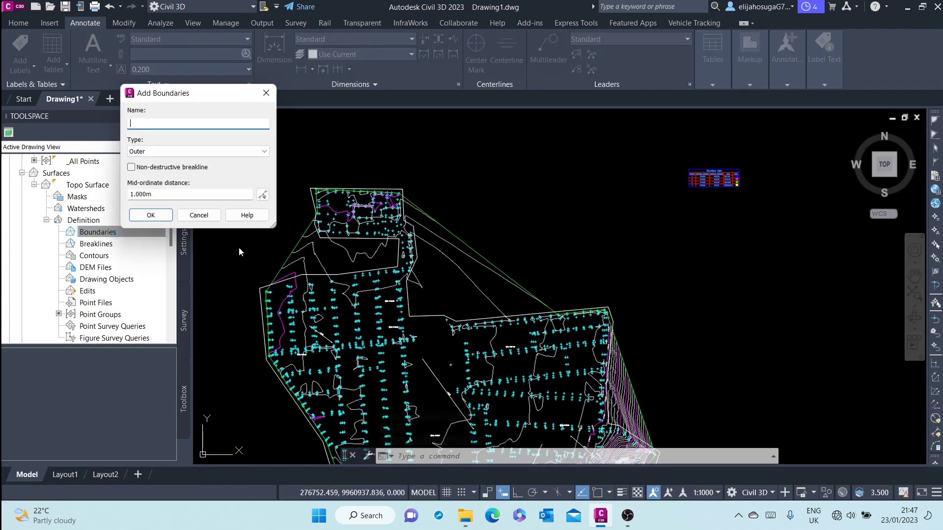
left_click(150, 215)
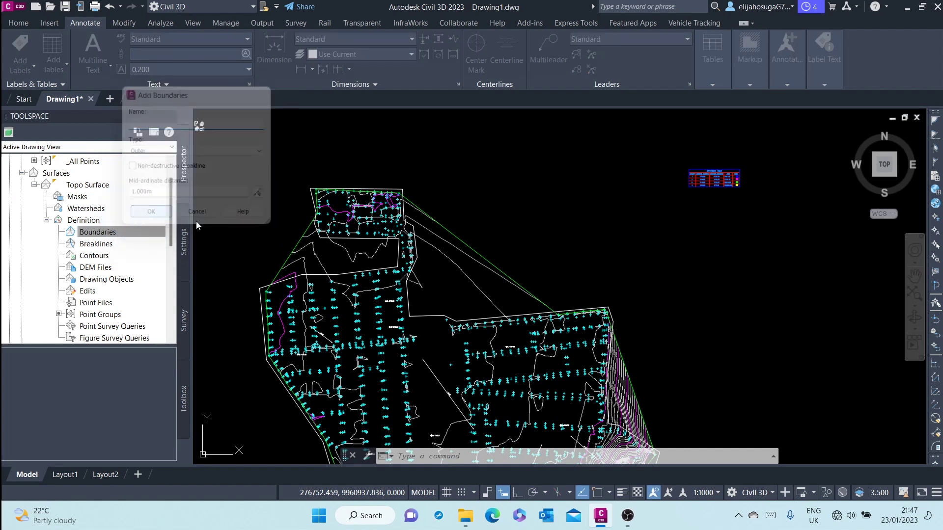
left_click(259, 286)
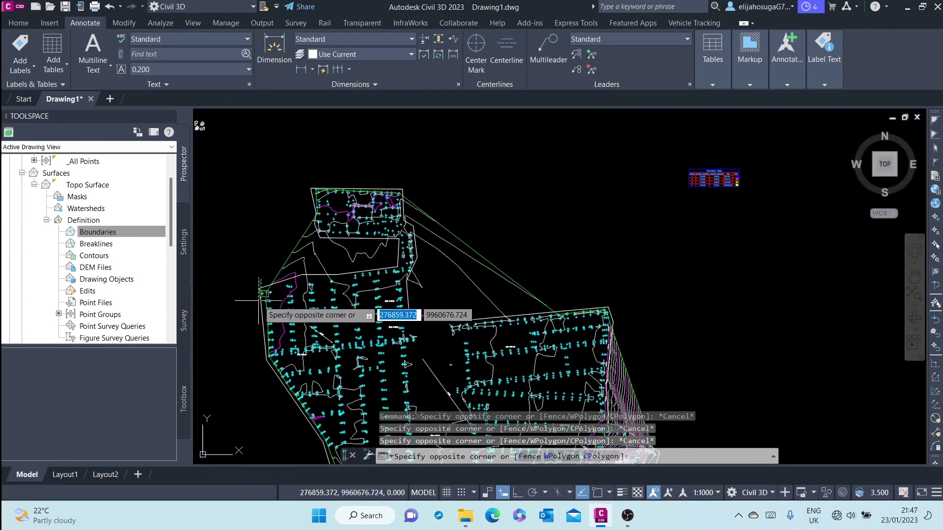
left_click(260, 300)
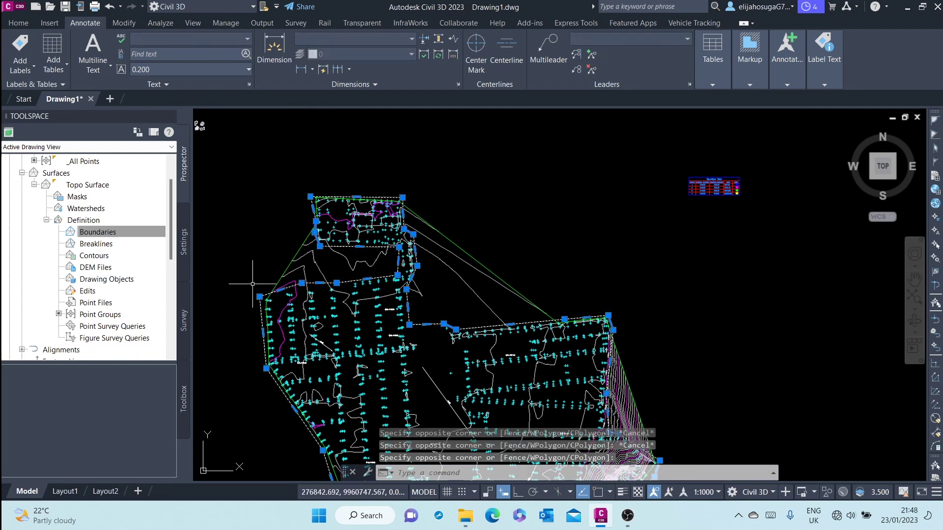
left_click(336, 283)
Add the selected polyline as Outer boundary Boundary1 and finish the command
left_click(123, 235)
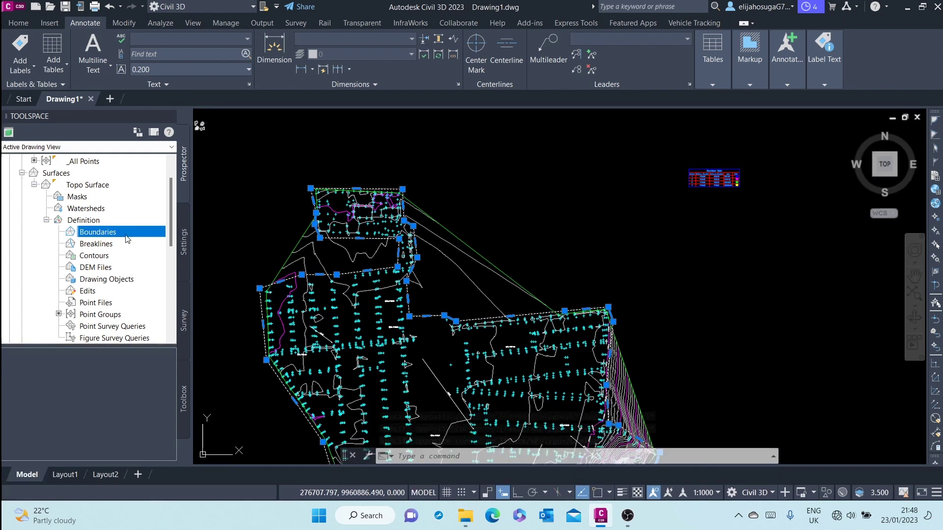
right_click(123, 236)
left_click(137, 235)
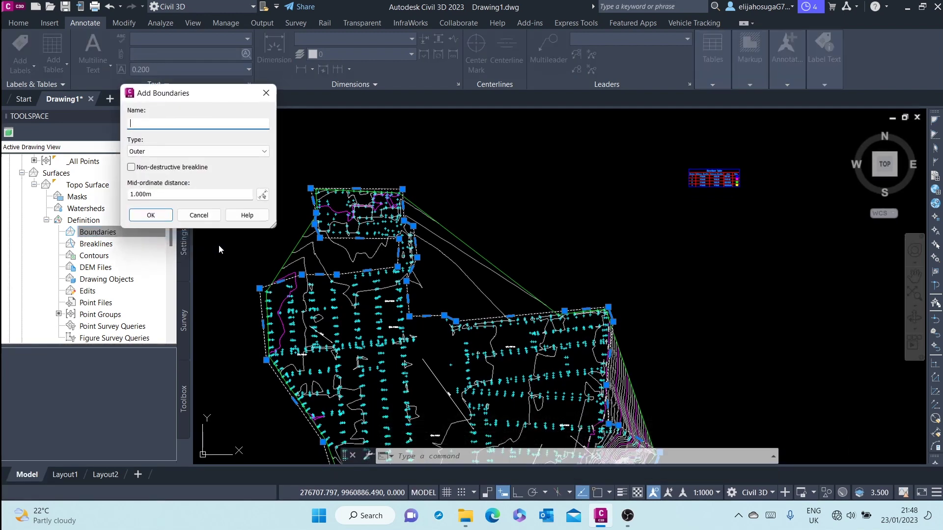
left_click(162, 213)
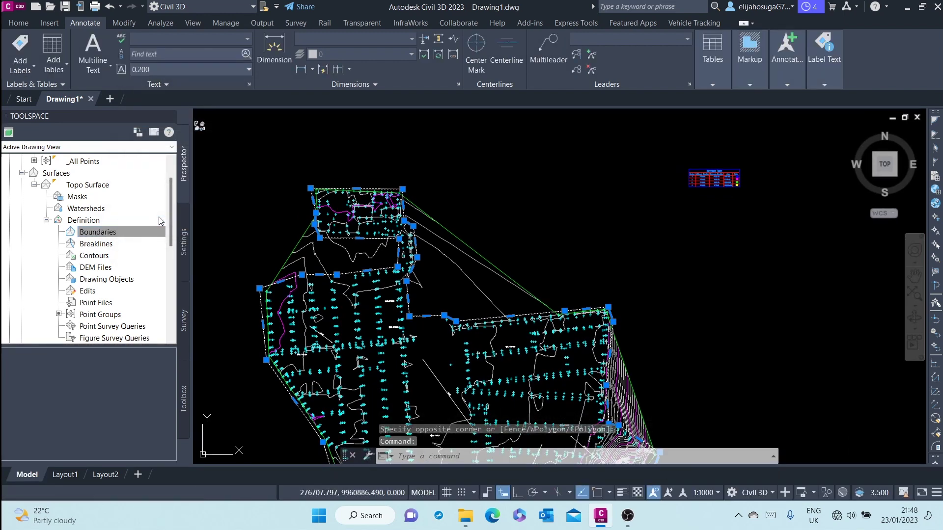
key("Escape")
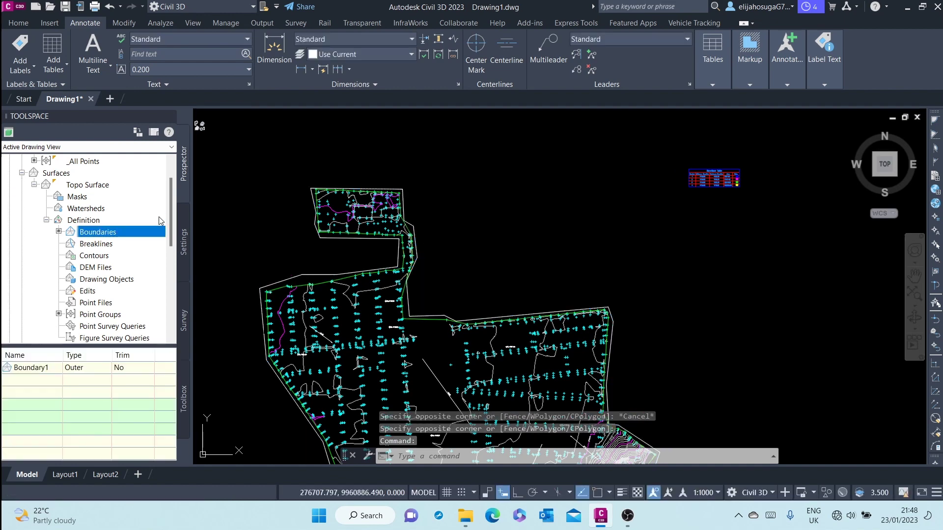
scroll(350, 159, "down", 5)
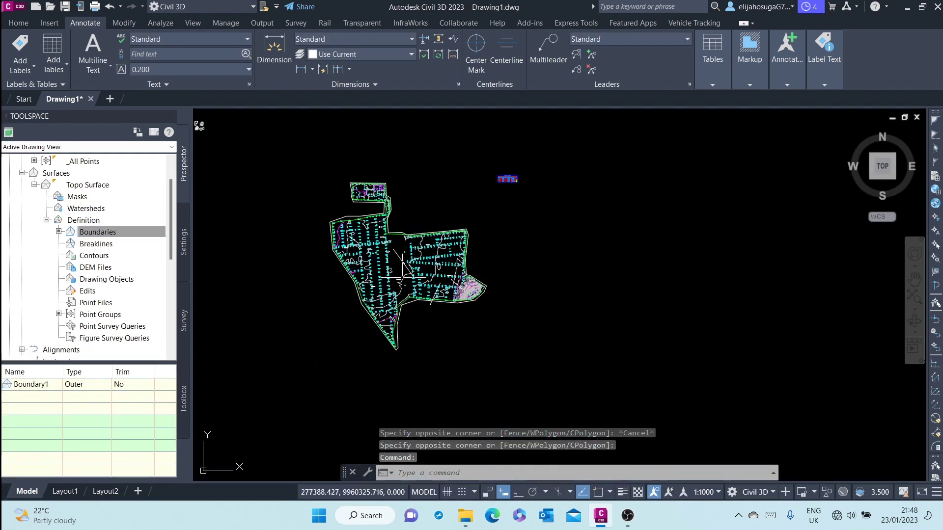
scroll(398, 284, "up", 2)
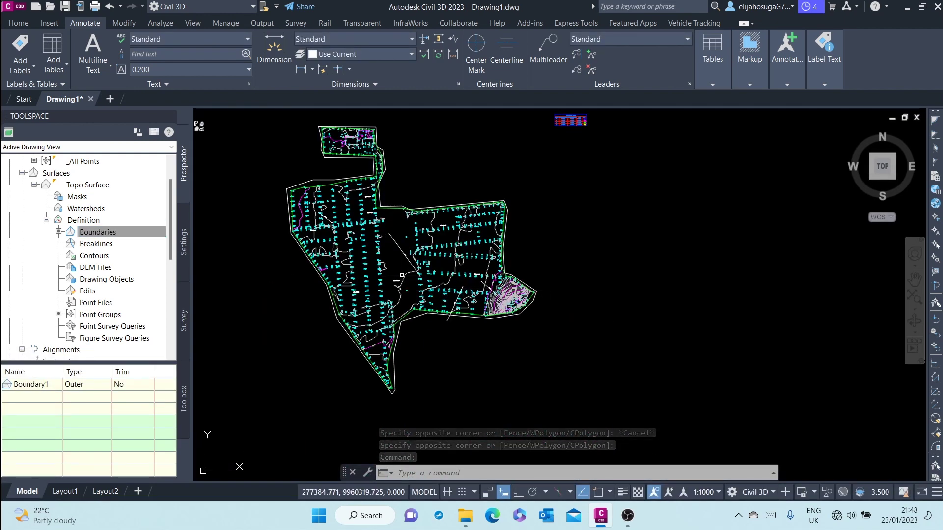
left_click(405, 275)
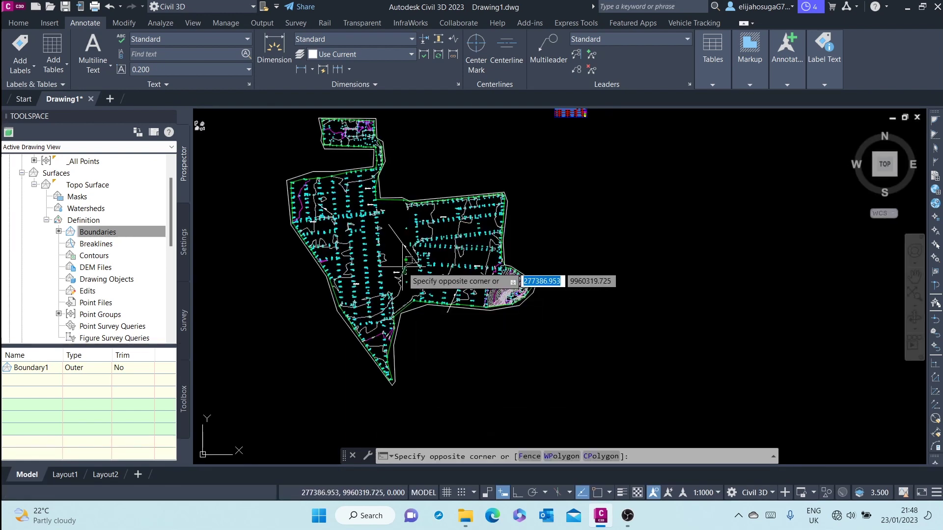
left_click(415, 256)
right_click(415, 274)
left_click(453, 444)
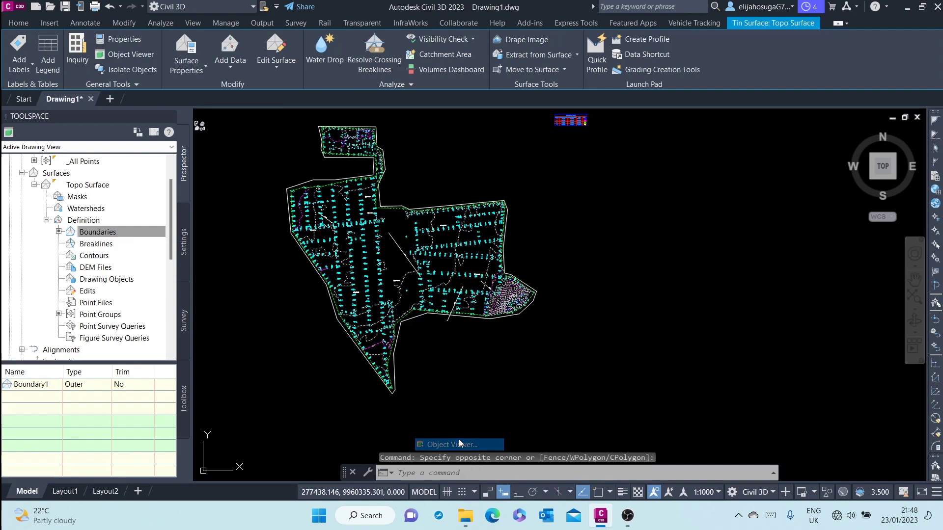
left_click_drag(560, 350, 479, 283)
left_click_drag(425, 363, 442, 282)
left_click_drag(609, 269, 608, 337)
left_click(114, 28)
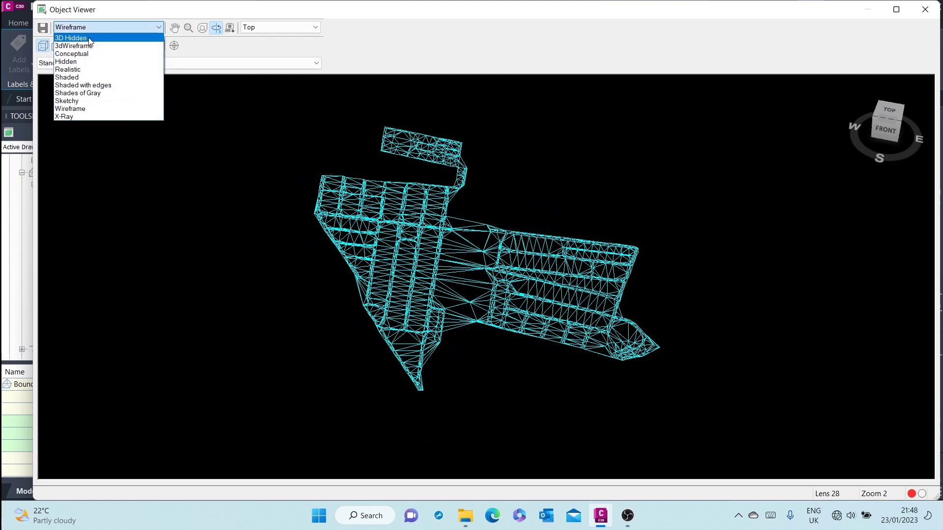
left_click(79, 93)
left_click_drag(449, 297, 455, 237)
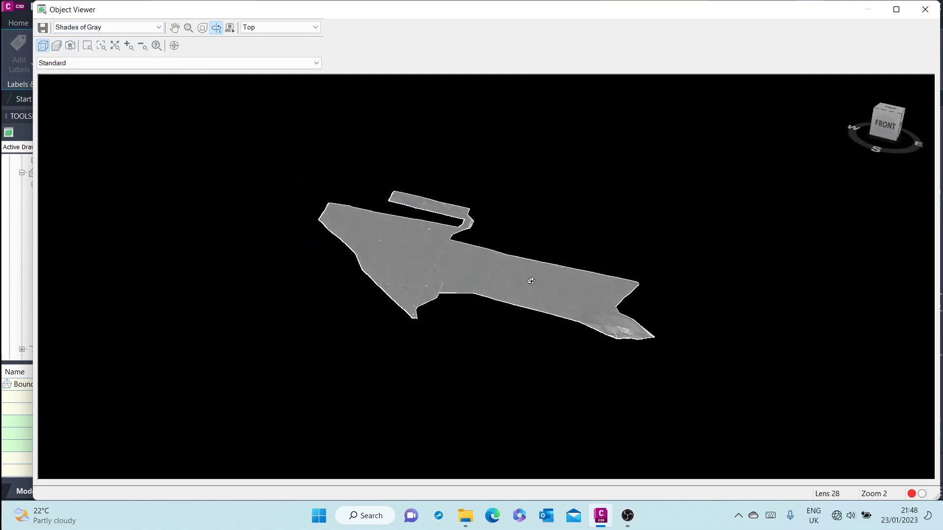
mouse_move(530, 281)
left_mouse_down()
mouse_move(520, 315)
mouse_move(399, 301)
mouse_move(493, 192)
left_mouse_up()
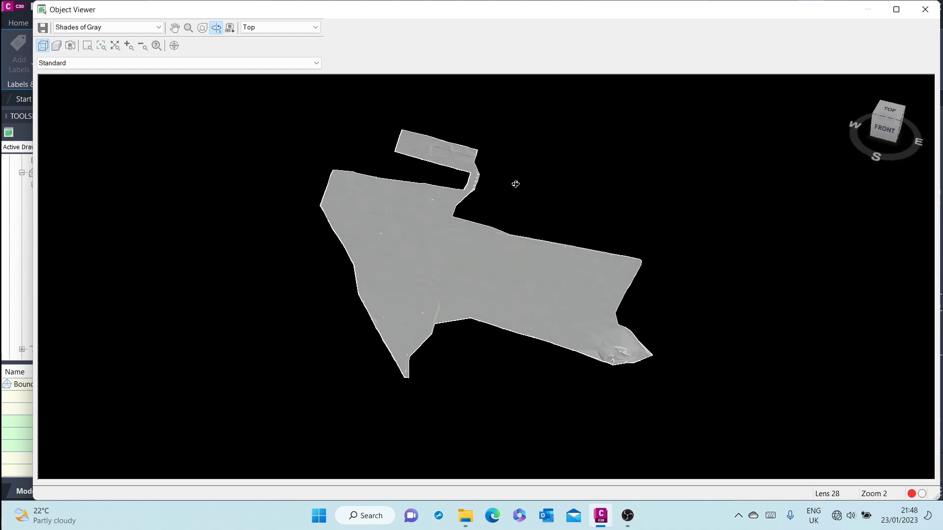
left_click_drag(454, 308, 445, 393)
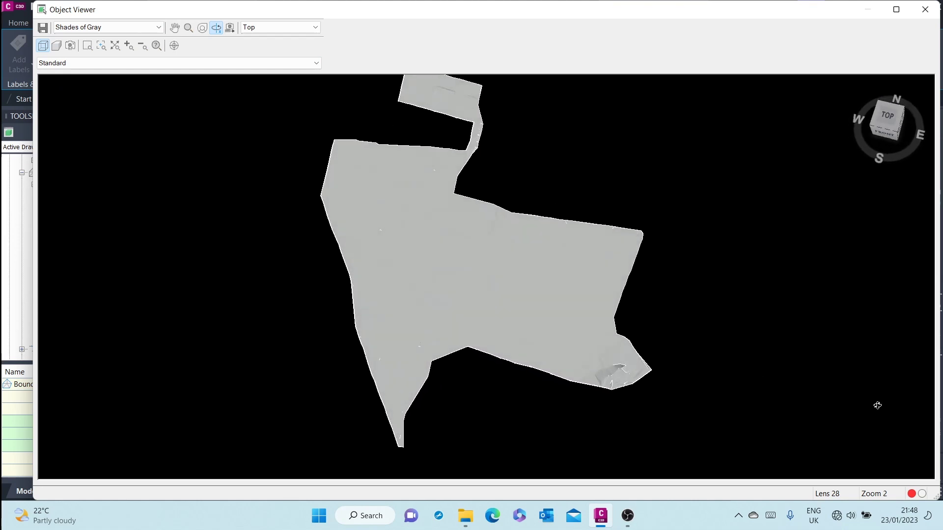
left_click(925, 9)
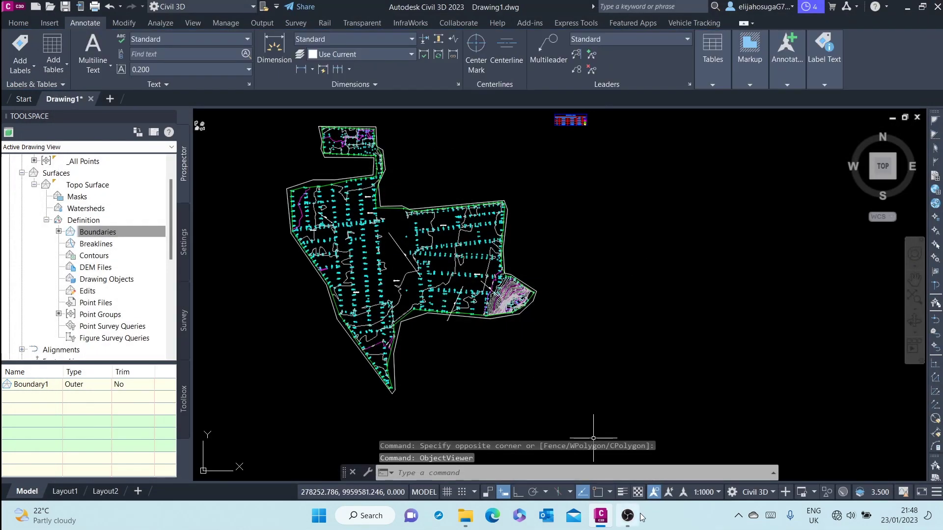